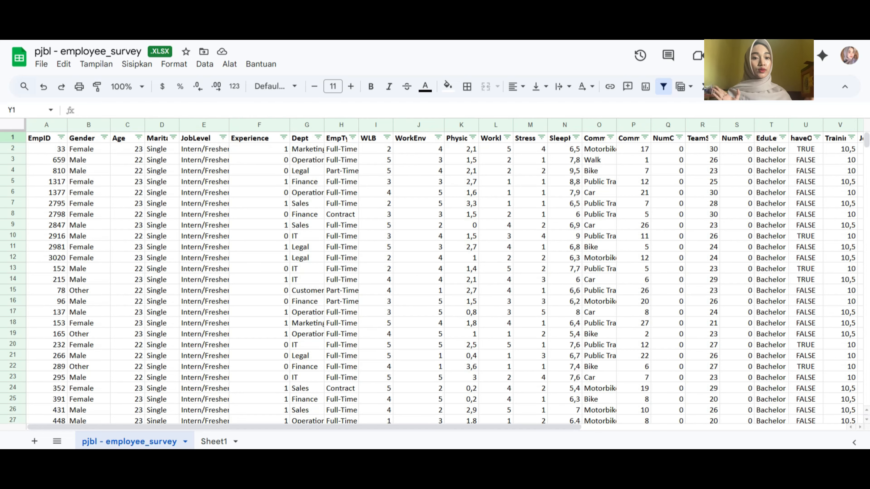
Read the analysis questions on Sheet1, then return to the employee survey data sheet
{"action": "mouse_move", "coordinate": [867, 140]}
{"action": "left_mouse_down"}
{"action": "mouse_move", "coordinate": [867, 234]}
{"action": "mouse_move", "coordinate": [867, 140]}
{"action": "left_mouse_up"}
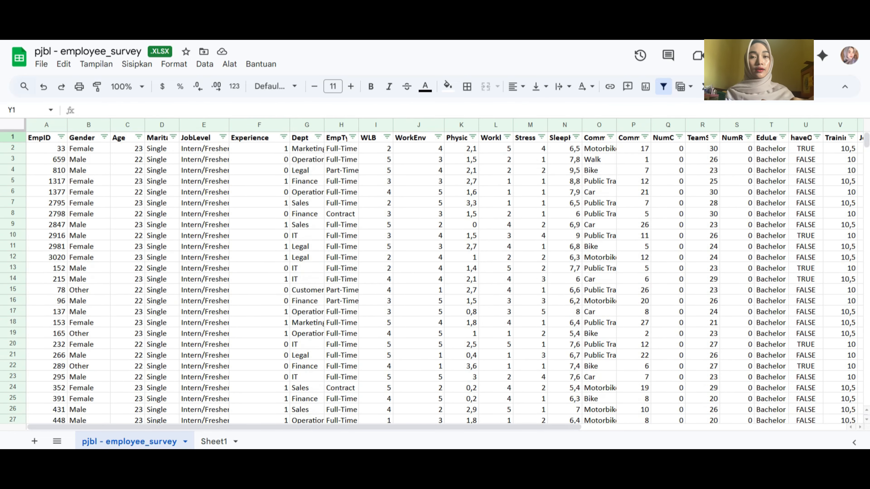
{"action": "left_click", "coordinate": [214, 442]}
{"action": "left_click", "coordinate": [166, 153]}
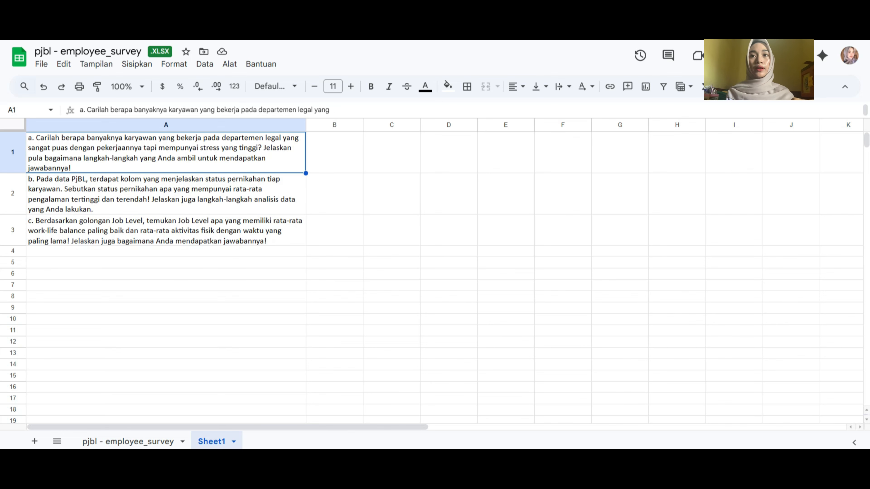
{"action": "left_click", "coordinate": [128, 442]}
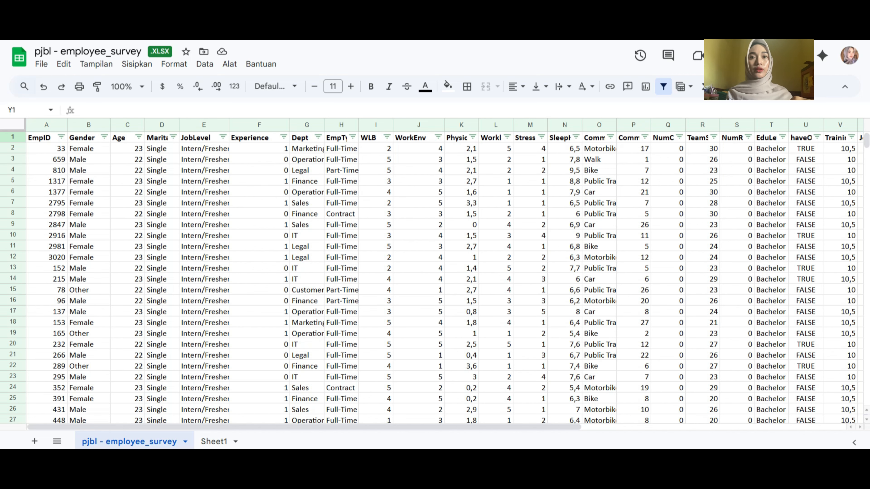
Examine the Dept, JobSatisfaction and Stress columns needed for the question about legal department employees
{"action": "left_click", "coordinate": [307, 170]}
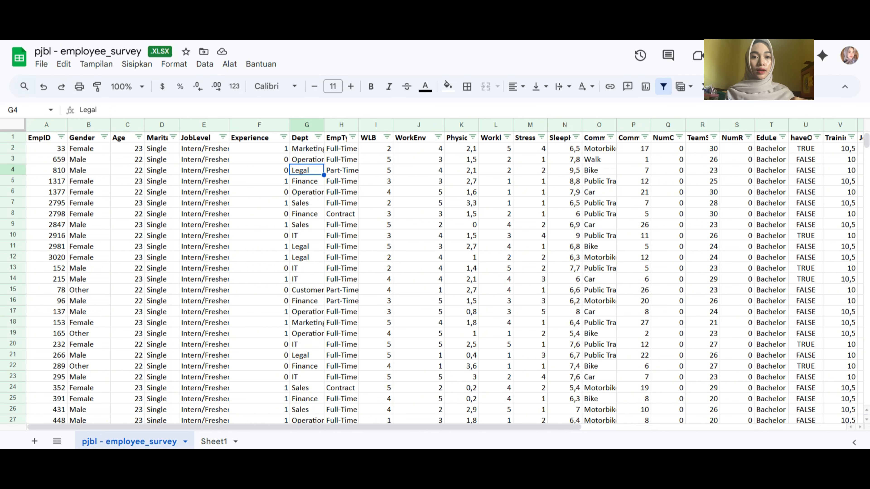
{"action": "left_click_drag", "start_coordinate": [305, 427], "coordinate": [496, 428]}
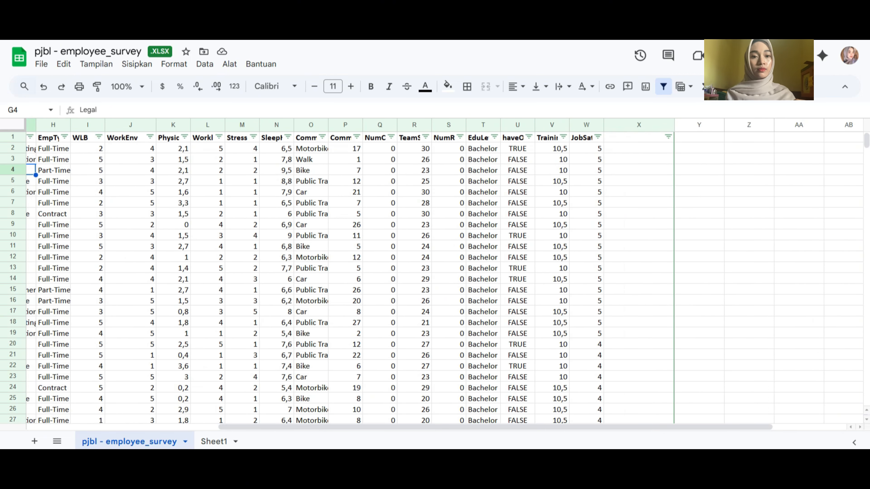
{"action": "left_click", "coordinate": [587, 126]}
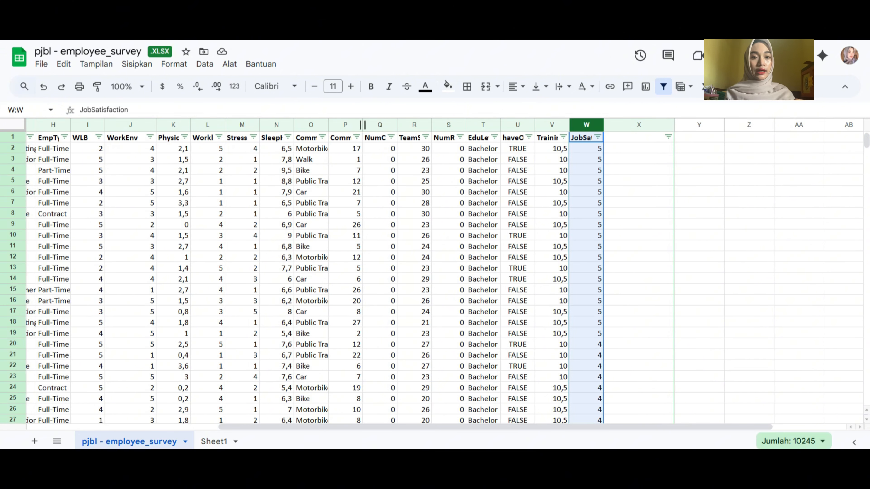
{"action": "left_click", "coordinate": [242, 125]}
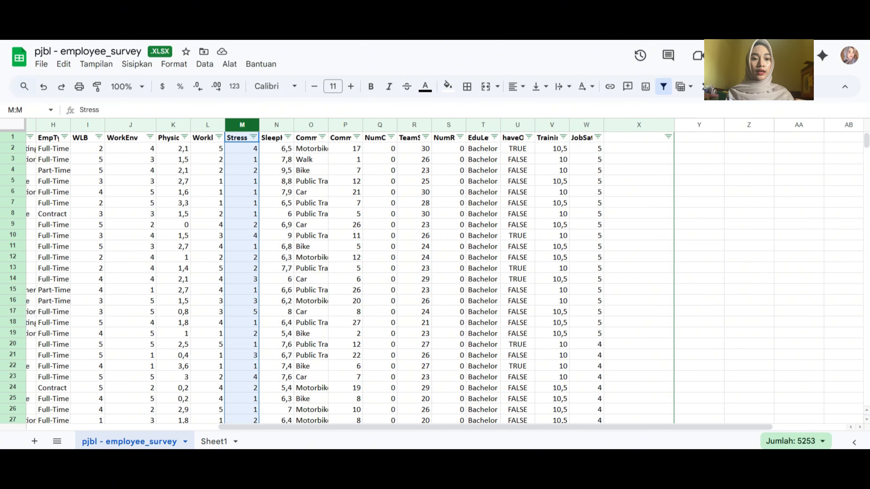
Enter the label "a." in cell Y1 beside the survey data
{"action": "left_click_drag", "start_coordinate": [495, 428], "coordinate": [569, 428]}
{"action": "left_click", "coordinate": [589, 159]}
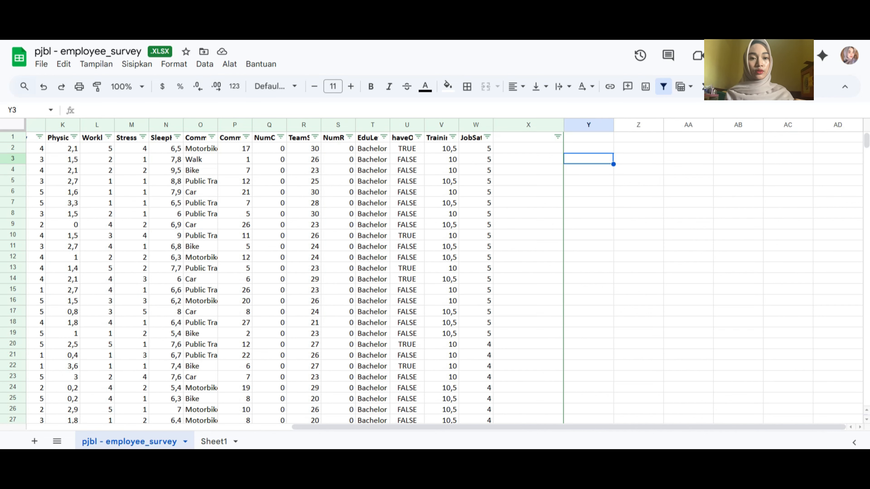
{"action": "mouse_move", "coordinate": [866, 140]}
{"action": "left_mouse_down"}
{"action": "mouse_move", "coordinate": [867, 152]}
{"action": "mouse_move", "coordinate": [866, 140]}
{"action": "left_mouse_up"}
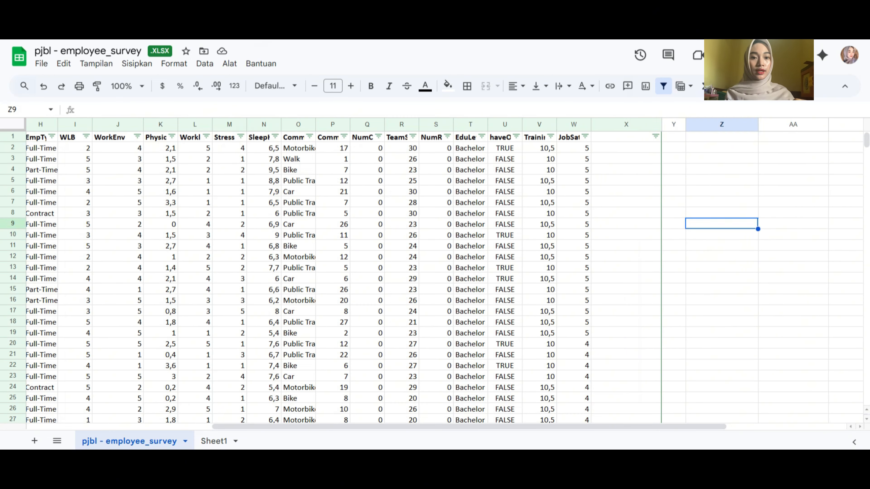
{"action": "left_click", "coordinate": [674, 138]}
{"action": "type", "text": "a."}
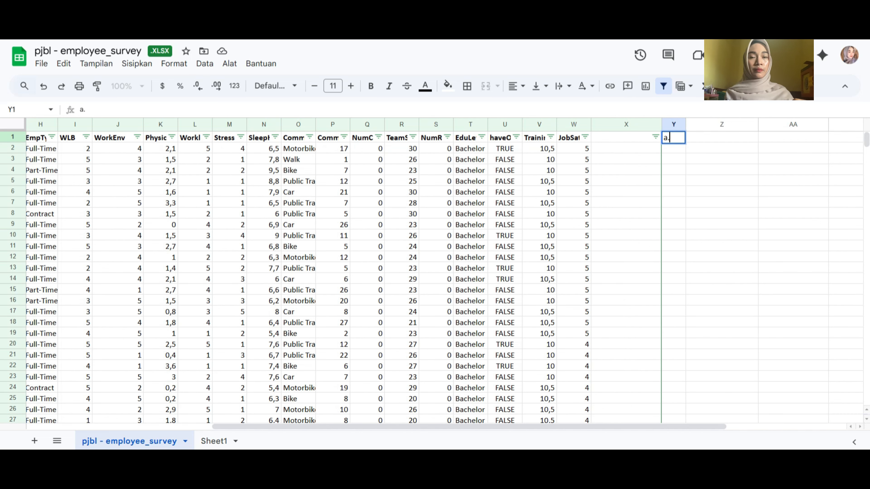
{"action": "key", "text": "Tab"}
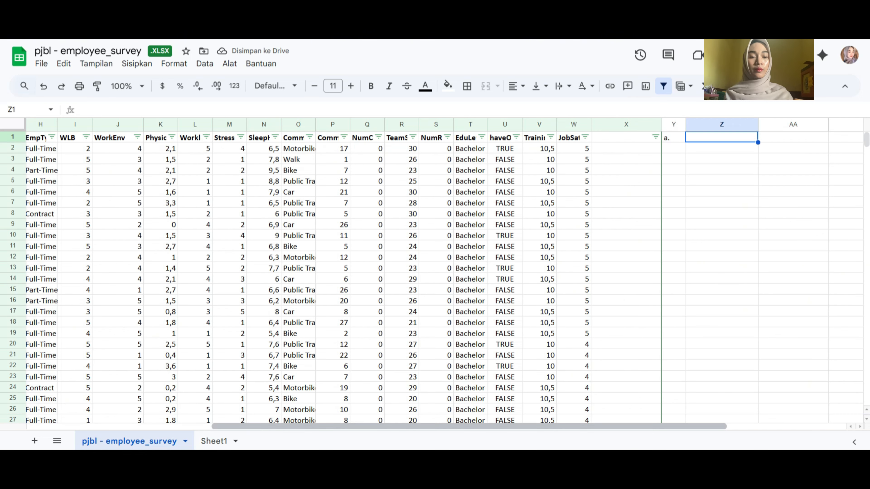
Review the Legal entry in the Dept column and the MaritalStatus column of the survey data
{"action": "scroll", "coordinate": [445, 274], "scroll_direction": "left", "scroll_amount": 2}
{"action": "scroll", "coordinate": [445, 274], "scroll_direction": "left", "scroll_amount": 5}
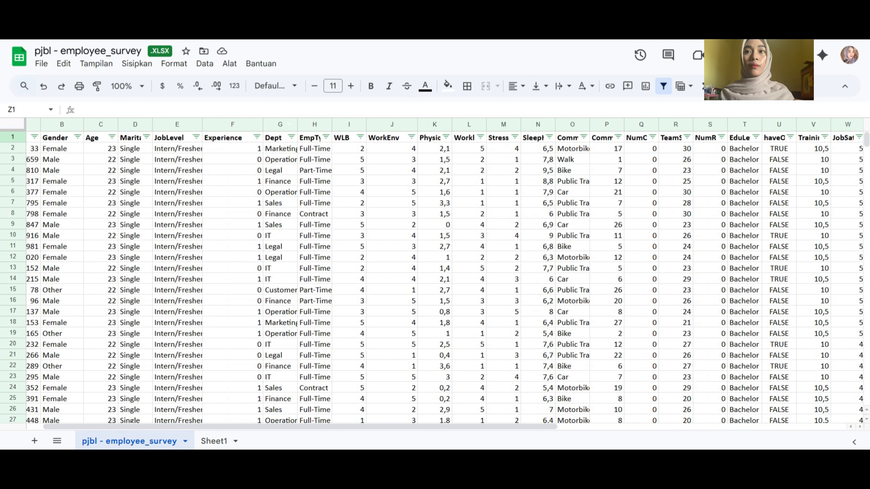
{"action": "left_click", "coordinate": [281, 170]}
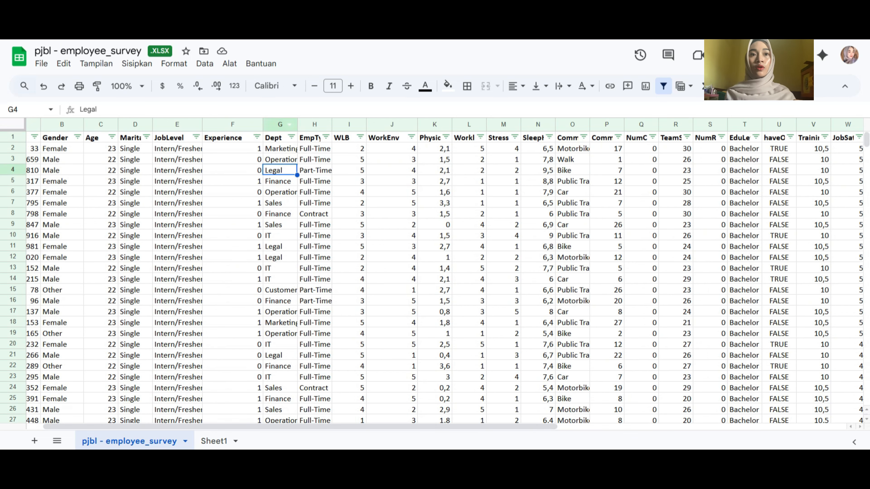
{"action": "left_click", "coordinate": [289, 124]}
{"action": "left_click", "coordinate": [135, 124]}
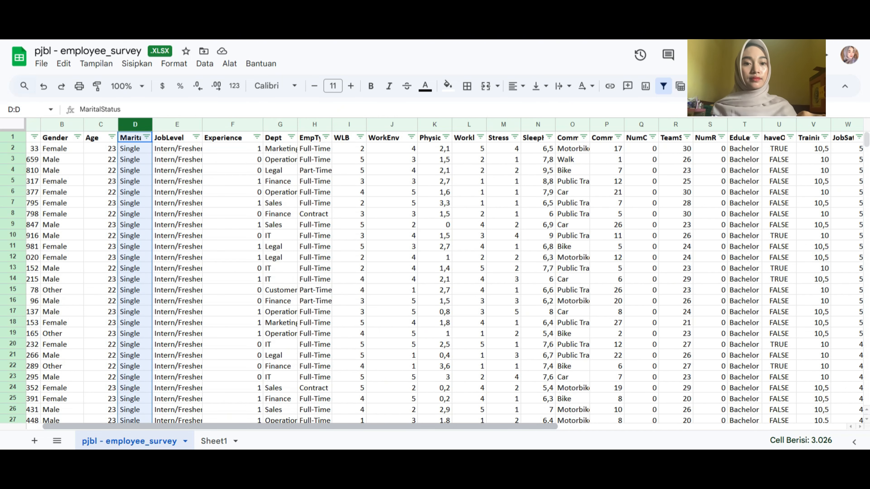
{"action": "left_click_drag", "start_coordinate": [300, 426], "coordinate": [388, 427]}
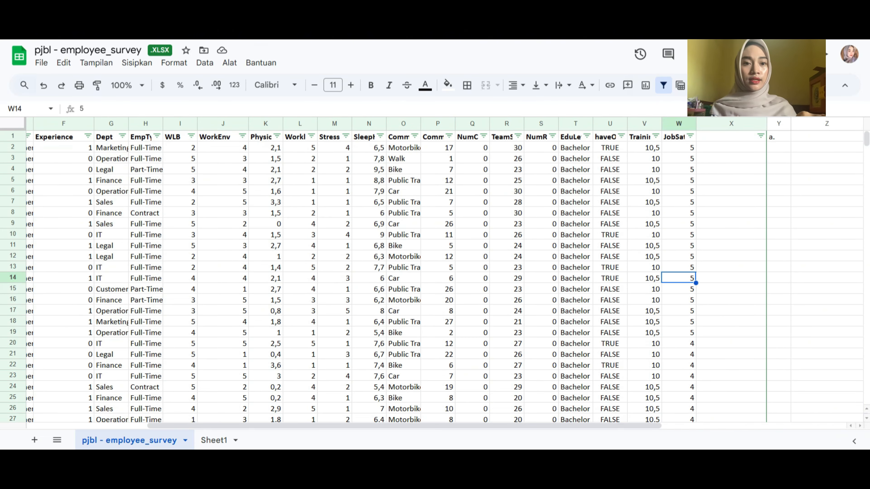
List the distinct values of the JobSatisfaction column (W) in Z1 with a UNIQUE formula
{"action": "left_click", "coordinate": [778, 137]}
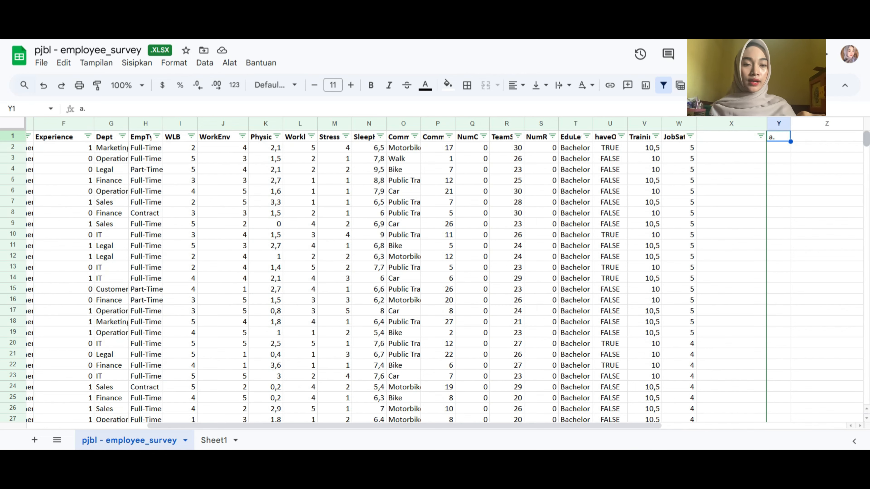
{"action": "mouse_move", "coordinate": [866, 139]}
{"action": "left_mouse_down"}
{"action": "mouse_move", "coordinate": [867, 190]}
{"action": "mouse_move", "coordinate": [866, 138]}
{"action": "left_mouse_up"}
{"action": "left_click", "coordinate": [828, 136]}
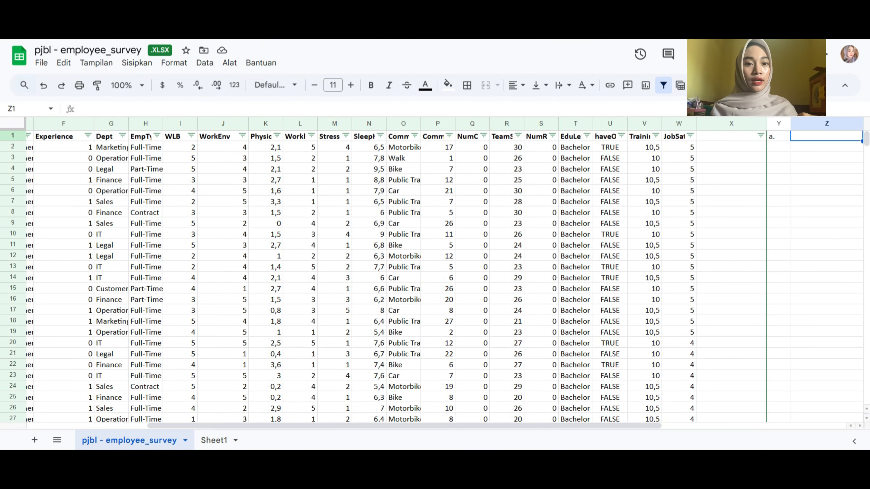
{"action": "left_click_drag", "start_coordinate": [404, 426], "coordinate": [538, 426]}
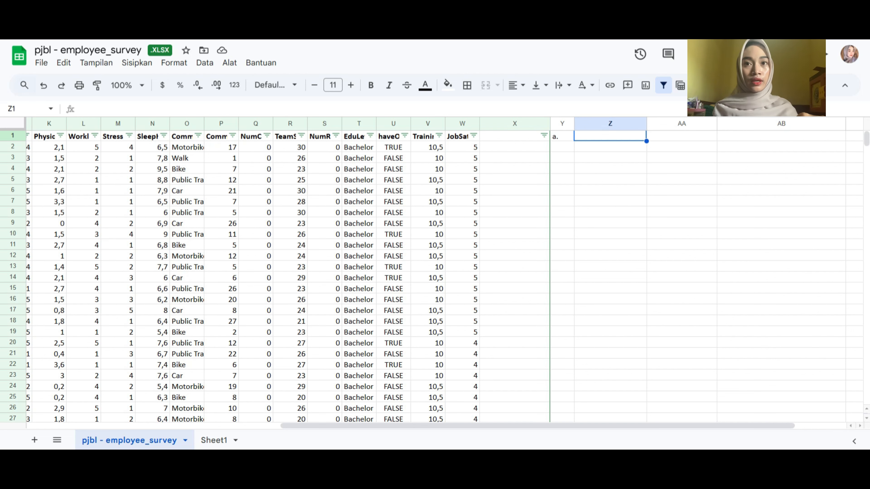
{"action": "type", "text": "=uni"}
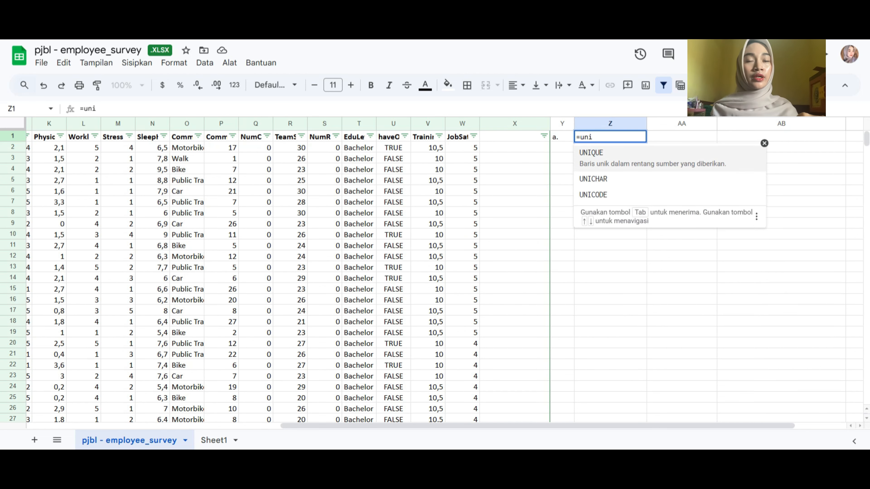
{"action": "key", "text": "Tab"}
{"action": "key", "text": "Down"}
{"action": "key", "text": "Down"}
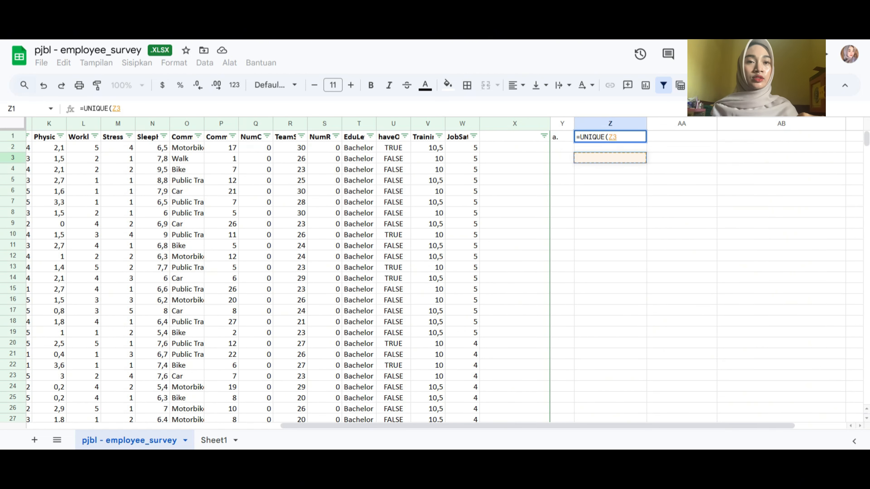
{"action": "left_click", "coordinate": [462, 124]}
{"action": "key", "text": "Return"}
List the distinct values of the Stress column (M) in Z8 with a UNIQUE formula
{"action": "scroll", "coordinate": [445, 274], "scroll_direction": "left", "scroll_amount": 1}
{"action": "left_click", "coordinate": [629, 213]}
{"action": "type", "text": "=uni"}
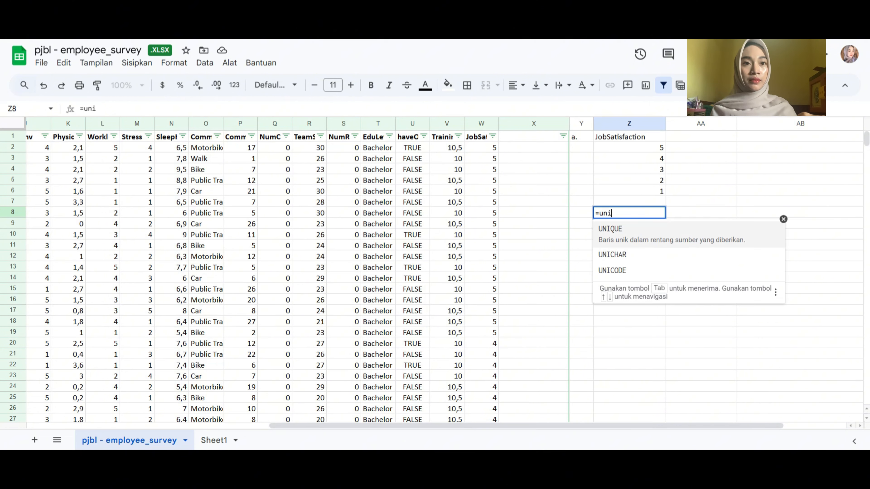
{"action": "key", "text": "Tab"}
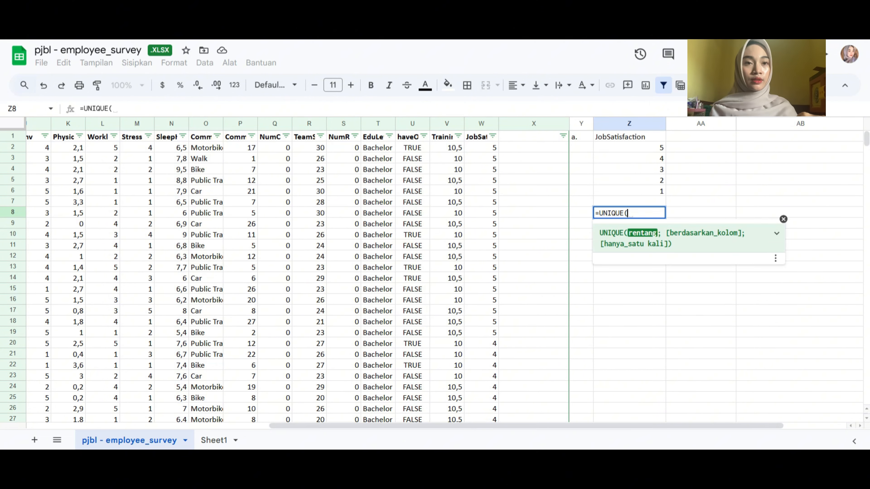
{"action": "key", "text": "BackSpace"}
{"action": "key", "text": "BackSpace"}
{"action": "key", "text": "BackSpace"}
{"action": "key", "text": "BackSpace"}
{"action": "key", "text": "BackSpace"}
{"action": "key", "text": "BackSpace"}
{"action": "key", "text": "BackSpace"}
{"action": "type", "text": "uni"}
{"action": "key", "text": "Tab"}
{"action": "left_click", "coordinate": [137, 124]}
{"action": "key", "text": "Return"}
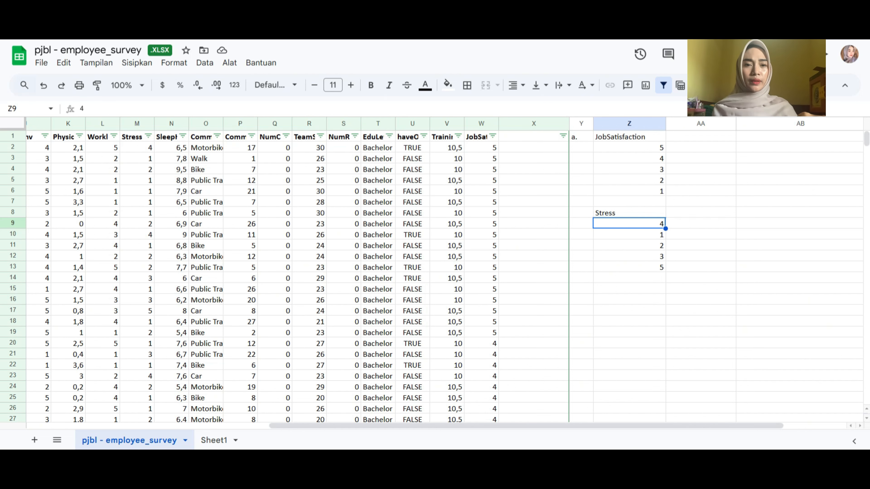
Start a COUNTIFS formula in AA1 with the Dept column G:G as the first range and "legal" as its criterion
{"action": "left_click", "coordinate": [630, 288]}
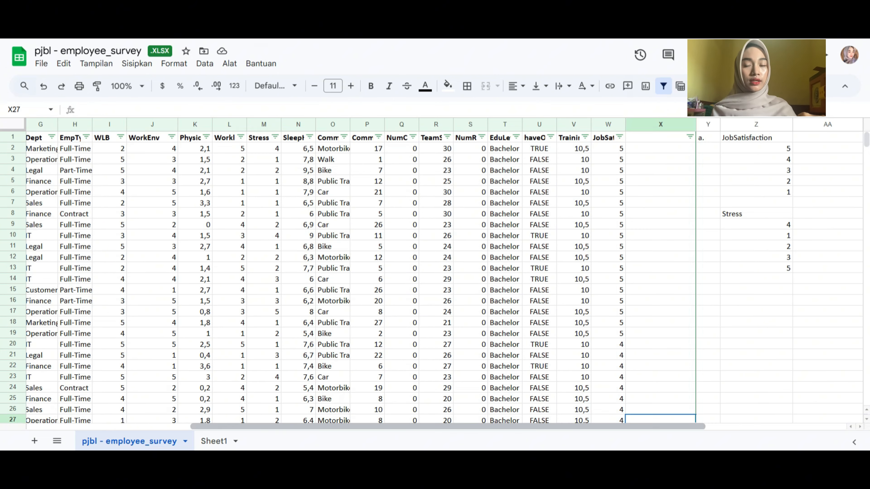
{"action": "scroll", "coordinate": [443, 274], "scroll_direction": "right", "scroll_amount": 4}
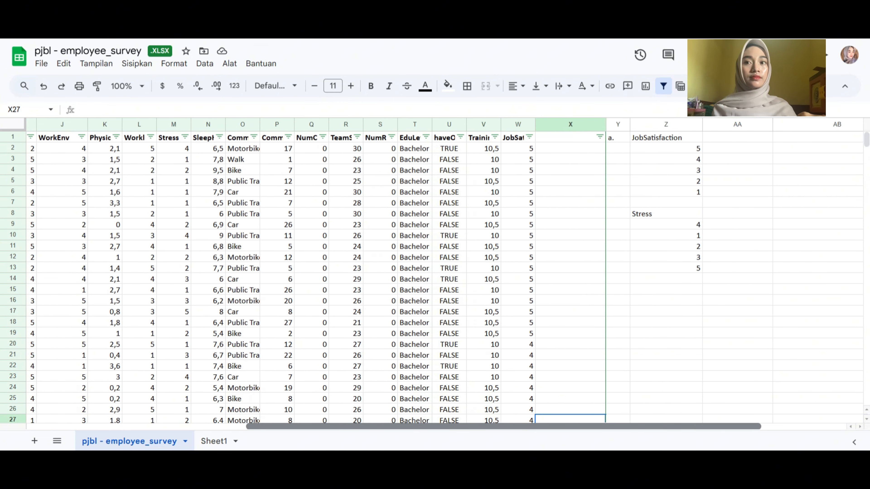
{"action": "left_click", "coordinate": [694, 138]}
{"action": "type", "text": "=COUNTIFS(AA10"}
{"action": "scroll", "coordinate": [435, 274], "scroll_direction": "left", "scroll_amount": 4}
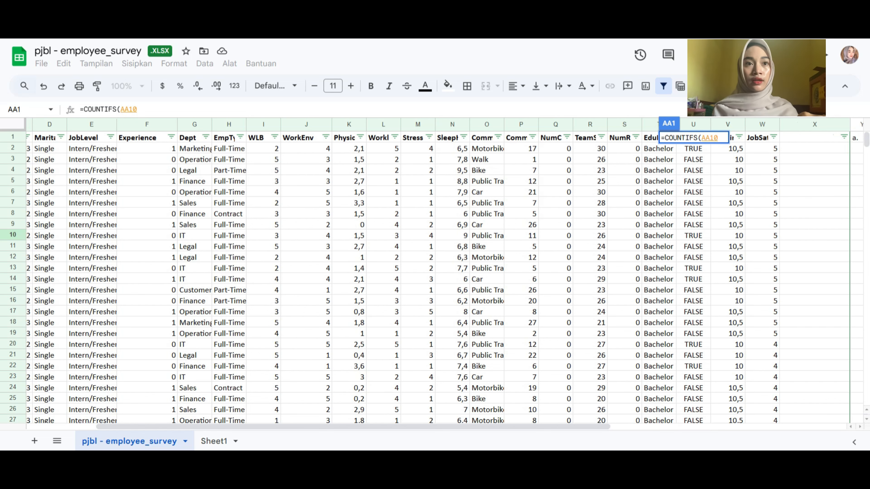
{"action": "scroll", "coordinate": [445, 274], "scroll_direction": "left", "scroll_amount": 1}
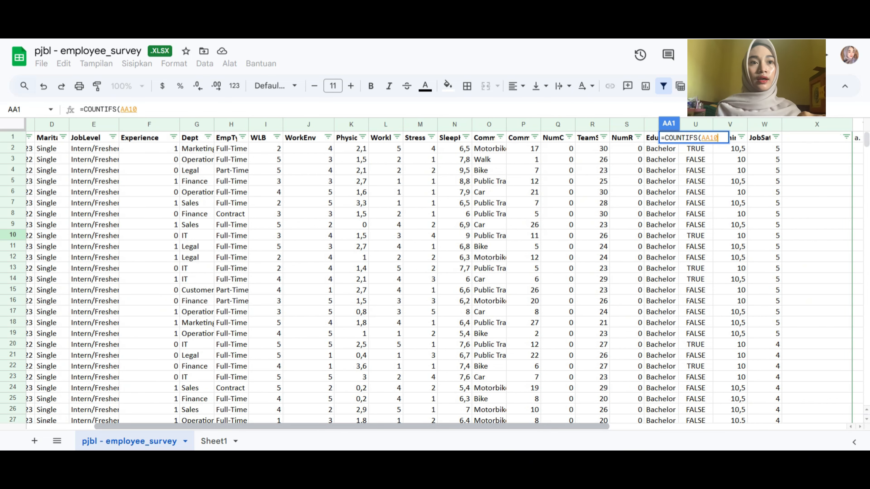
{"action": "left_click", "coordinate": [197, 125]}
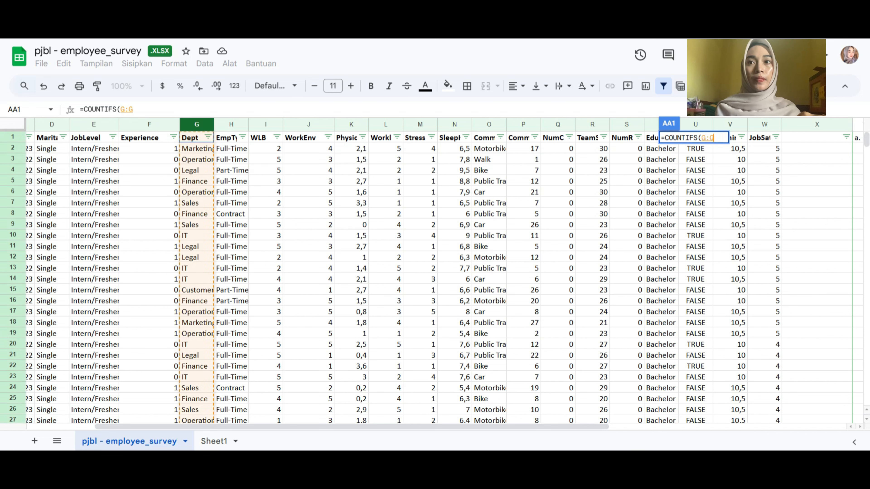
{"action": "type", "text": ";"}
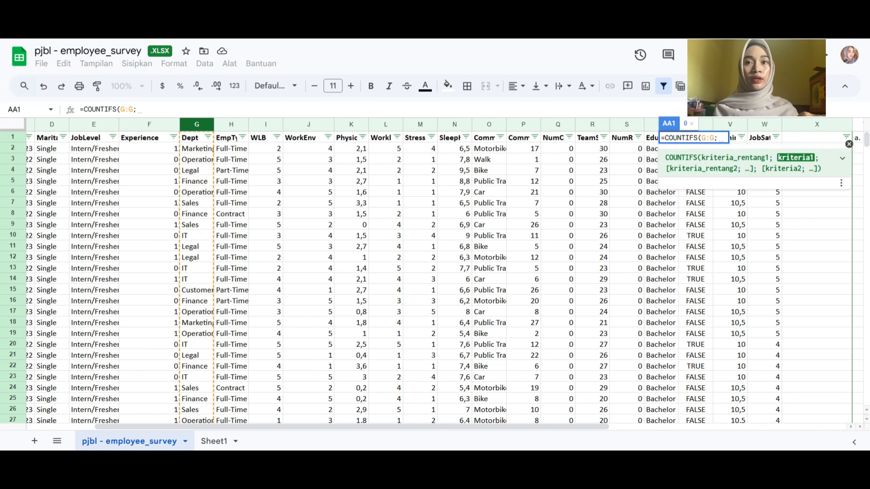
{"action": "type", "text": "\""}
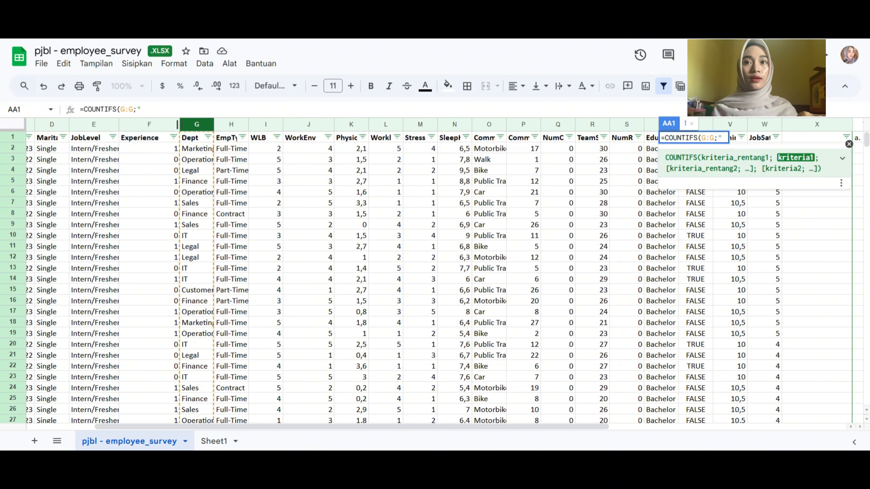
{"action": "type", "text": "legal\""}
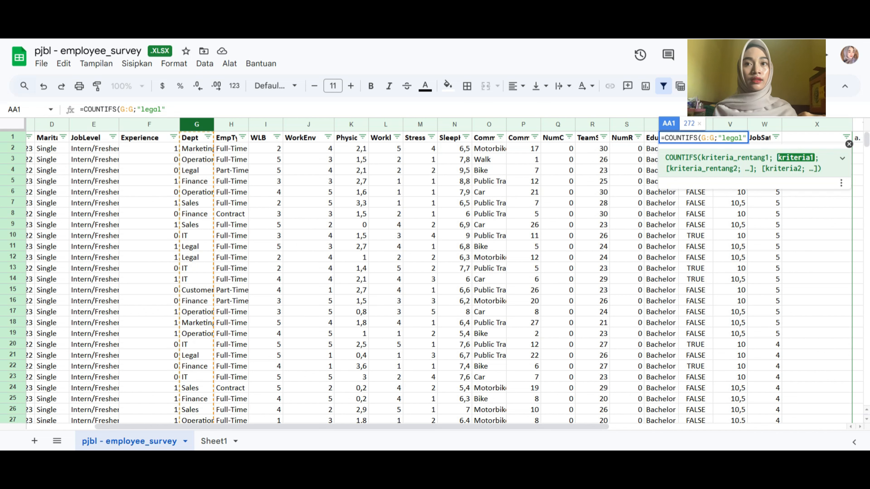
{"action": "type", "text": ";"}
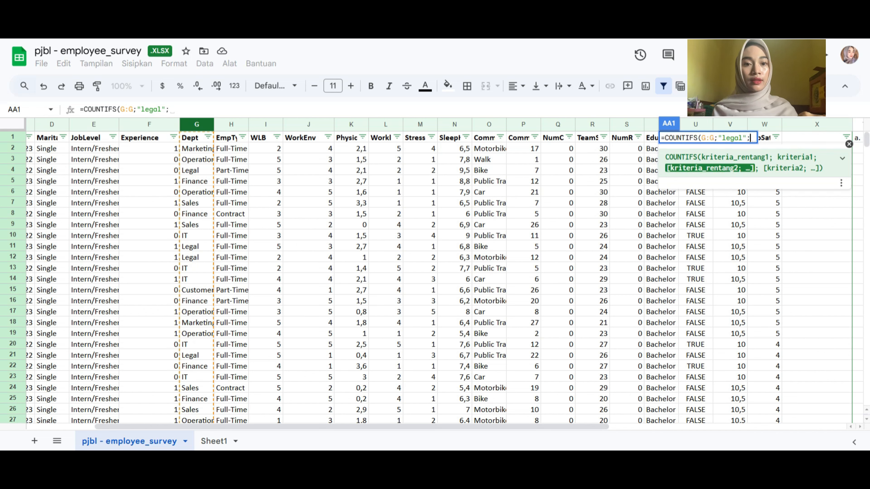
Add the JobSatisfaction column W:W with criterion "5" as the second condition of the COUNTIFS formula in AA1
{"action": "left_click", "coordinate": [172, 110]}
{"action": "key", "text": "BackSpace"}
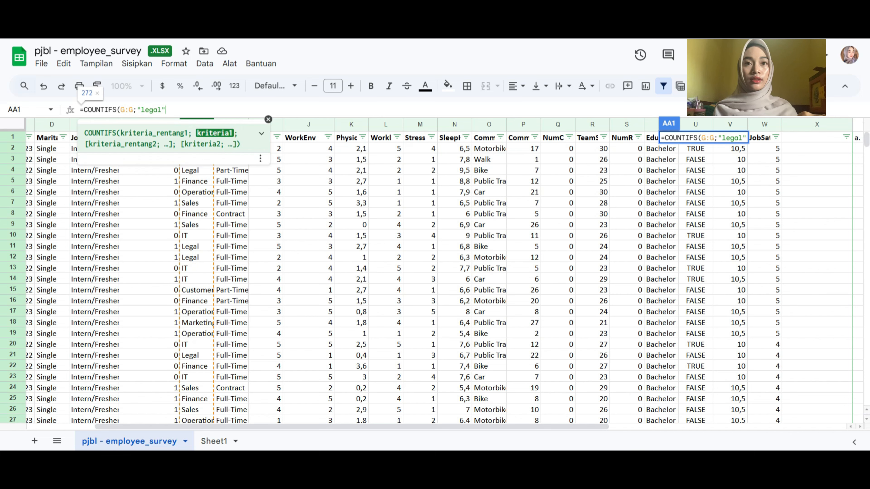
{"action": "type", "text": ";"}
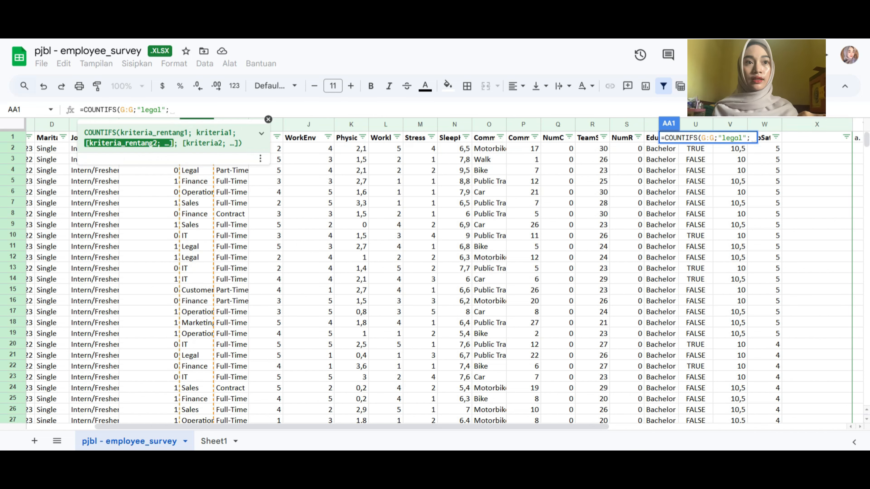
{"action": "left_click", "coordinate": [764, 124]}
{"action": "type", "text": ";"}
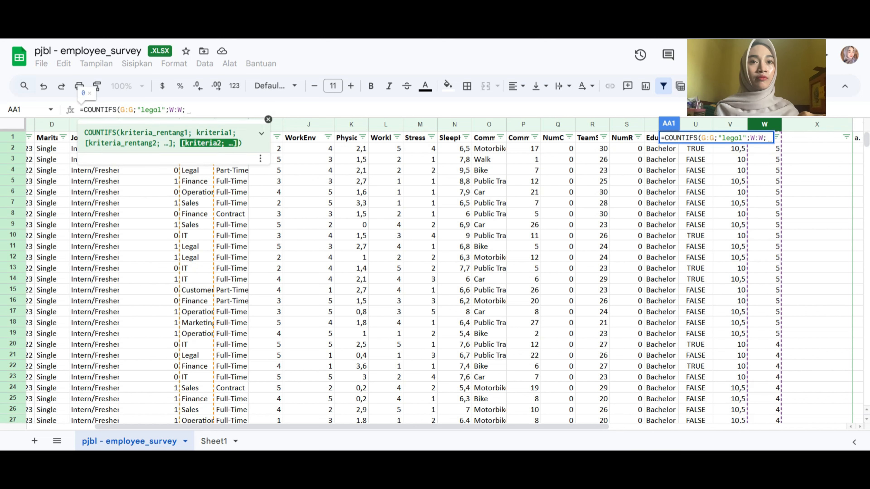
{"action": "type", "text": "\""}
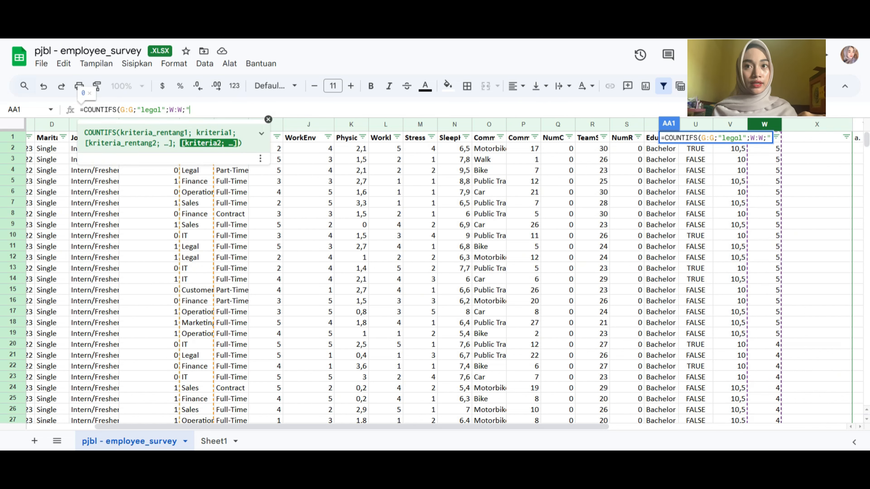
{"action": "type", "text": "5\""}
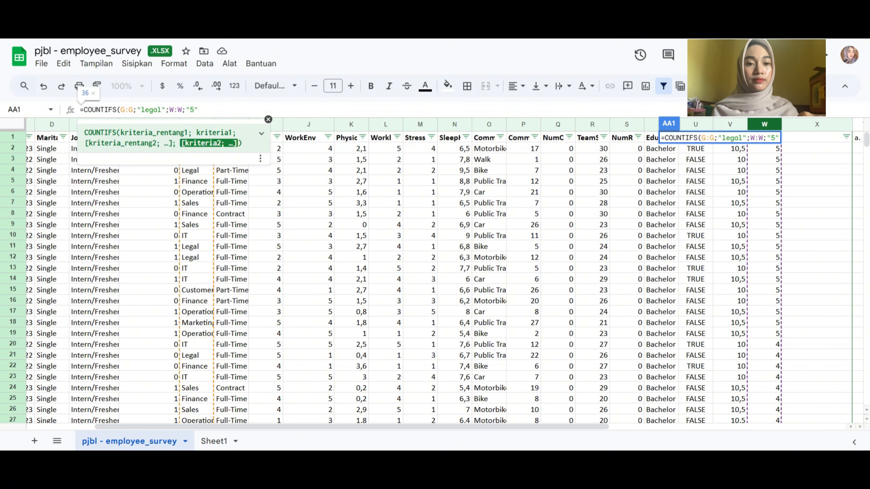
{"action": "type", "text": ";"}
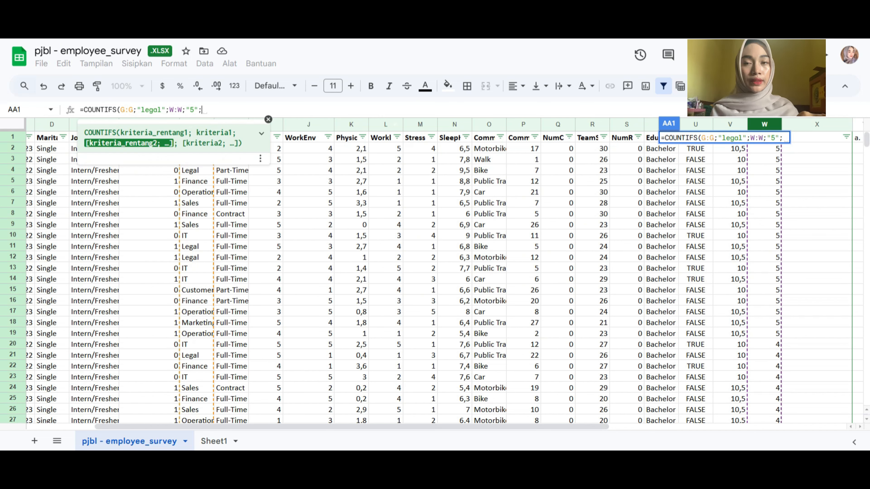
Add the Stress column M:M with criterion "5" as the third COUNTIFS condition and enter the formula in AA1
{"action": "left_click", "coordinate": [420, 124]}
{"action": "type", "text": ";\"5\""}
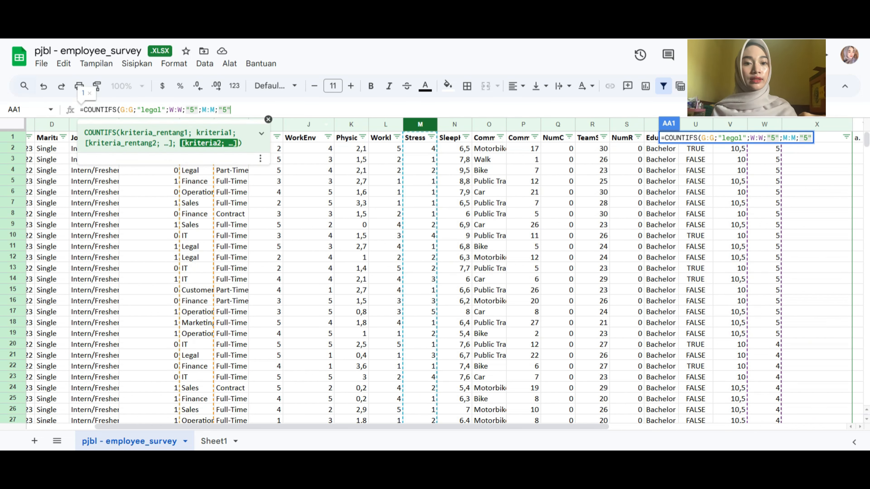
{"action": "key", "text": "Tab"}
Label the count in AB1 as "Depart. Legal, puas, stress"
{"action": "type", "text": "Depart.lega"}
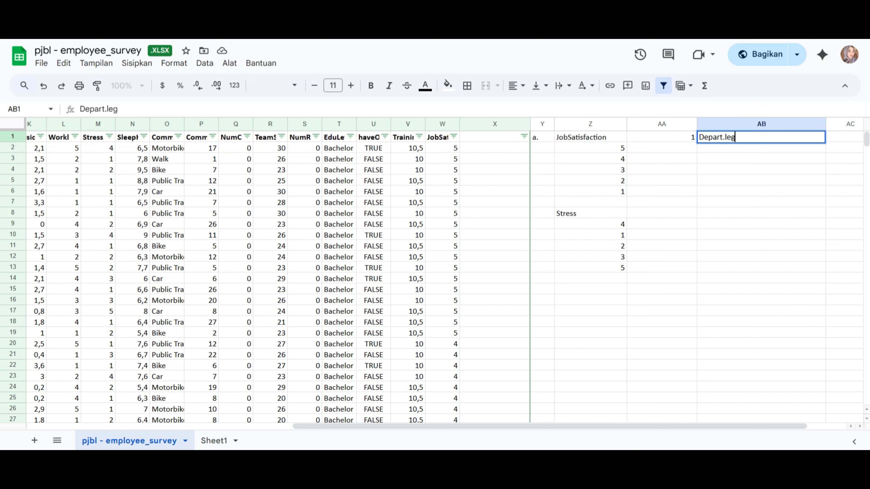
{"action": "key", "text": "BackSpace"}
{"action": "key", "text": "BackSpace"}
{"action": "key", "text": "BackSpace"}
{"action": "key", "text": "BackSpace"}
{"action": "type", "text": "Legal, puas, stress"}
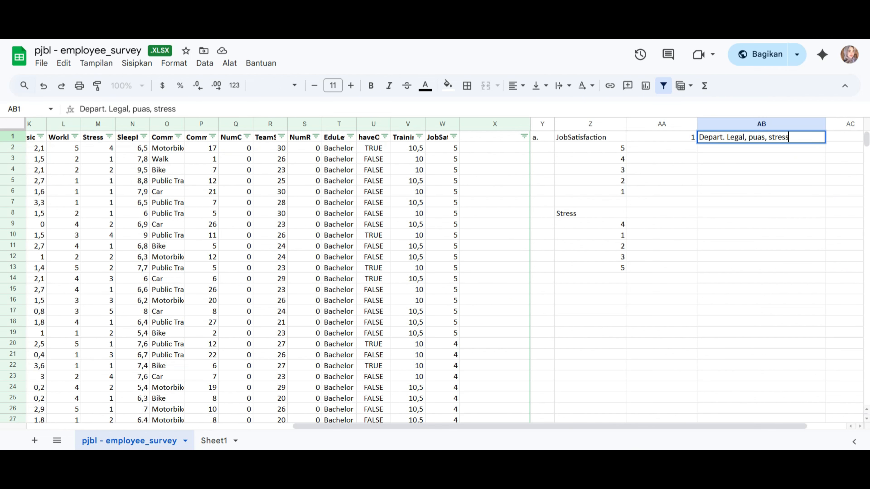
{"action": "key", "text": "Return"}
Mark the start of the second answer with "b." in Y15
{"action": "left_click", "coordinate": [542, 289]}
{"action": "type", "text": "b."}
{"action": "key", "text": "Tab"}
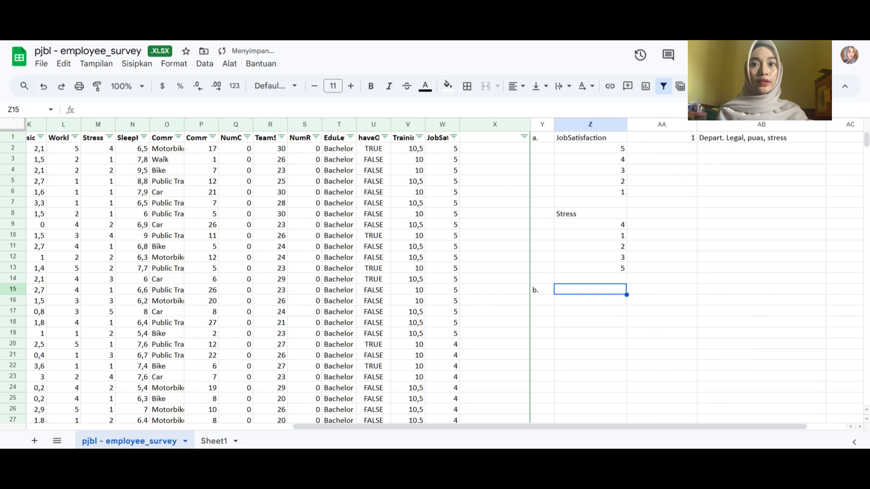
Read question b in A2 of Sheet1 and examine the MaritalStatus and Experience columns of the survey data
{"action": "left_click", "coordinate": [215, 440]}
{"action": "left_click", "coordinate": [166, 193]}
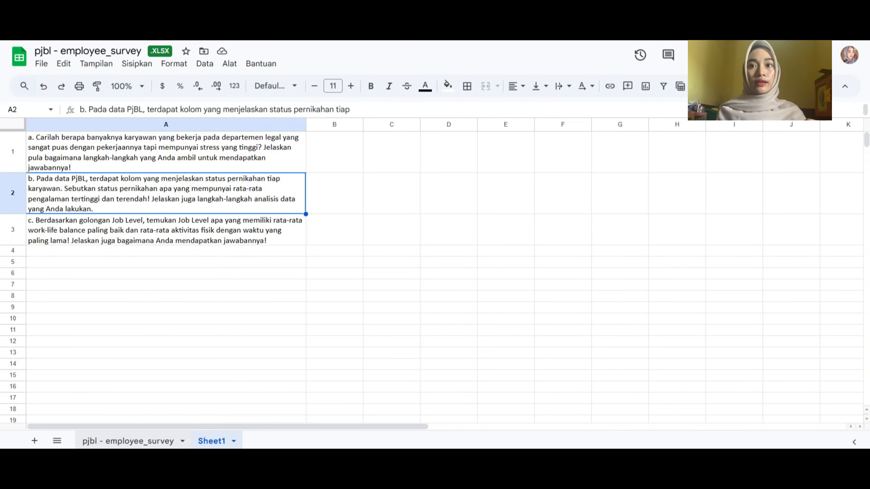
{"action": "left_click", "coordinate": [128, 441]}
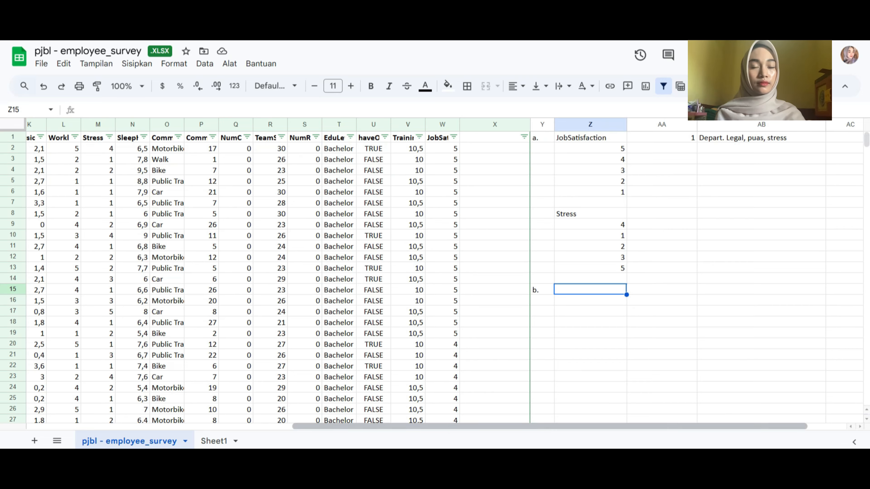
{"action": "scroll", "coordinate": [435, 274], "scroll_direction": "left", "scroll_amount": 10}
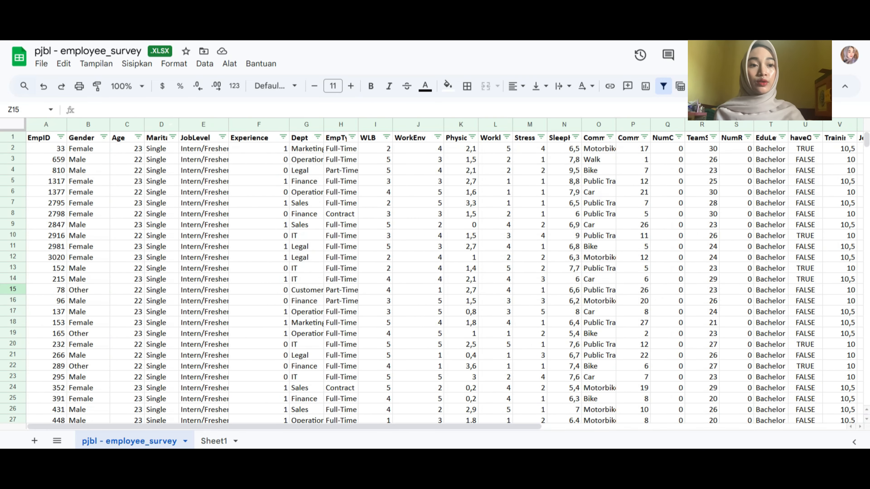
{"action": "left_click", "coordinate": [161, 124]}
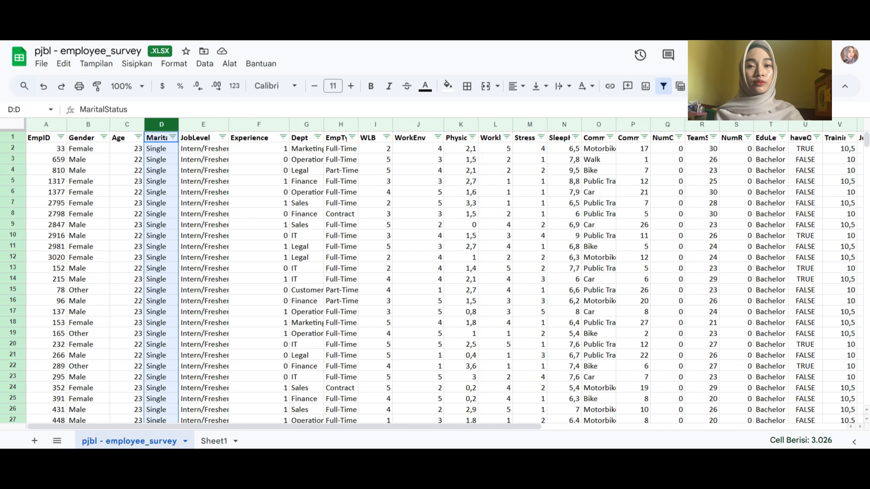
{"action": "left_click", "coordinate": [259, 124]}
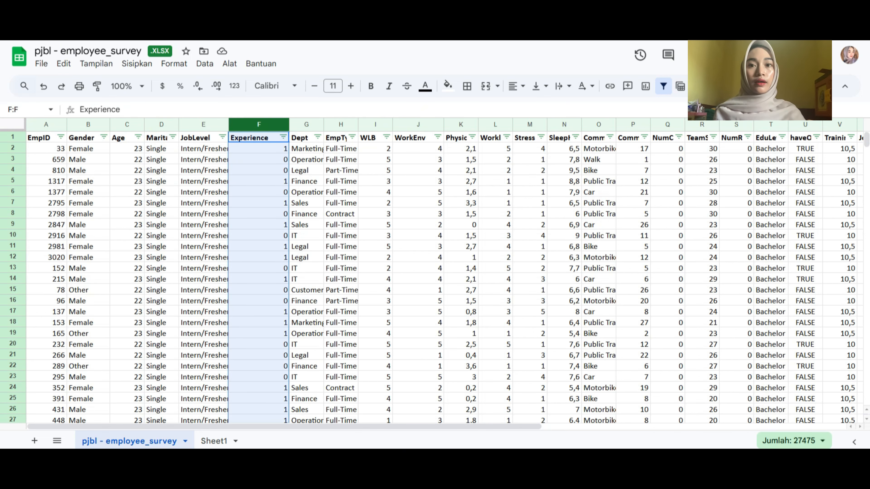
List the distinct values of the MaritalStatus column (D) in Z15 with a UNIQUE formula
{"action": "left_click_drag", "start_coordinate": [274, 427], "coordinate": [536, 427]}
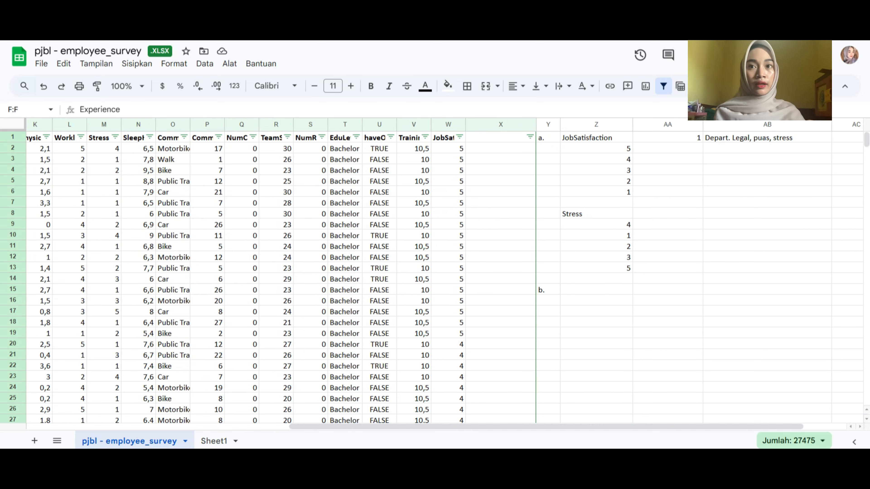
{"action": "left_click", "coordinate": [596, 289]}
{"action": "type", "text": "=uniq"}
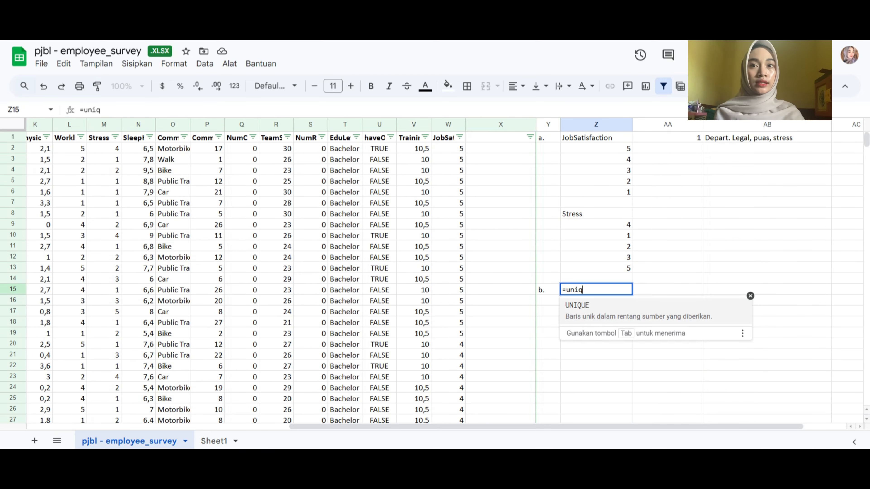
{"action": "key", "text": "Tab"}
{"action": "key", "text": "Down"}
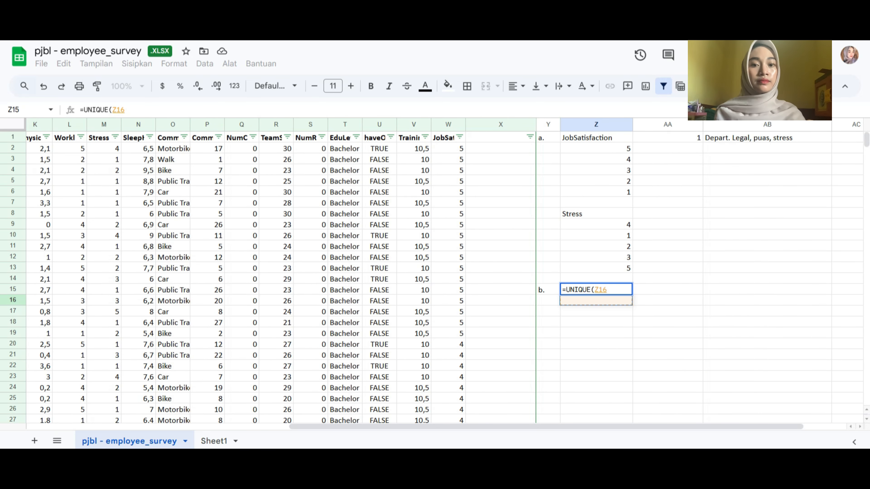
{"action": "left_click_drag", "start_coordinate": [548, 427], "coordinate": [286, 427]}
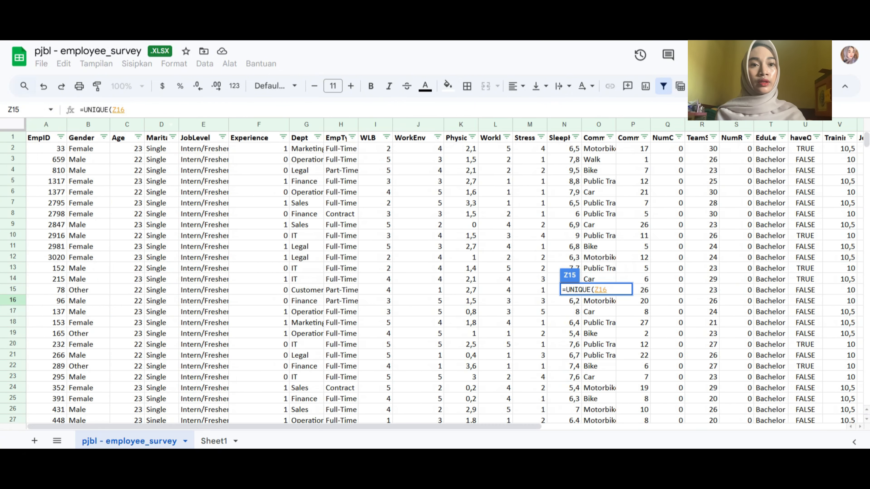
{"action": "left_click", "coordinate": [161, 125]}
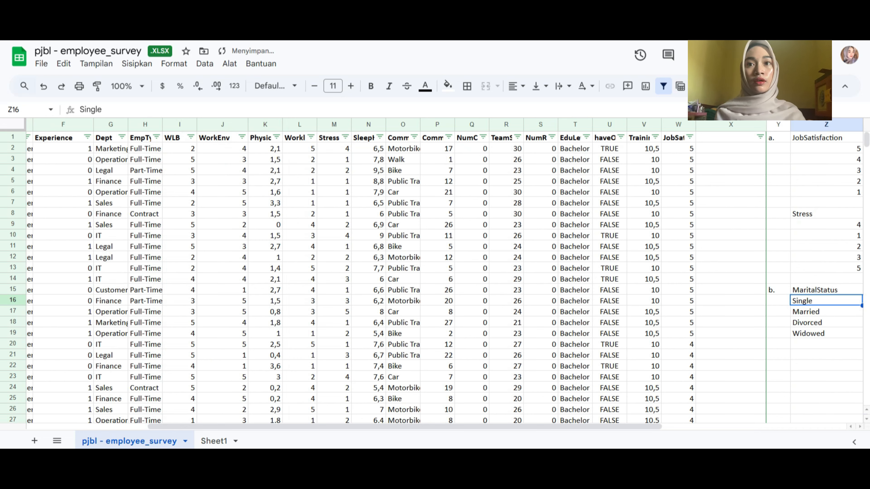
Start an AVERAGEIFS formula in AA16, beside Single, with the Experience column F:F as the range to average
{"action": "left_click_drag", "start_coordinate": [480, 426], "coordinate": [663, 427]}
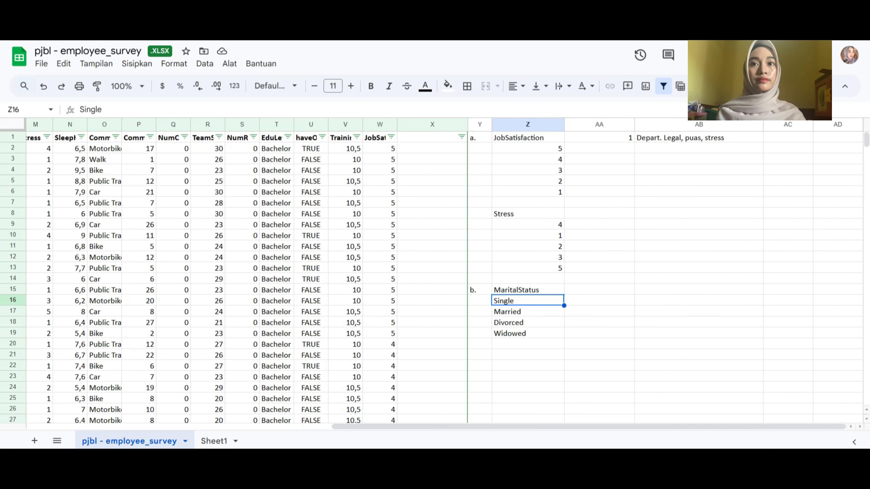
{"action": "key", "text": "Down"}
{"action": "key", "text": "Down"}
{"action": "key", "text": "Down"}
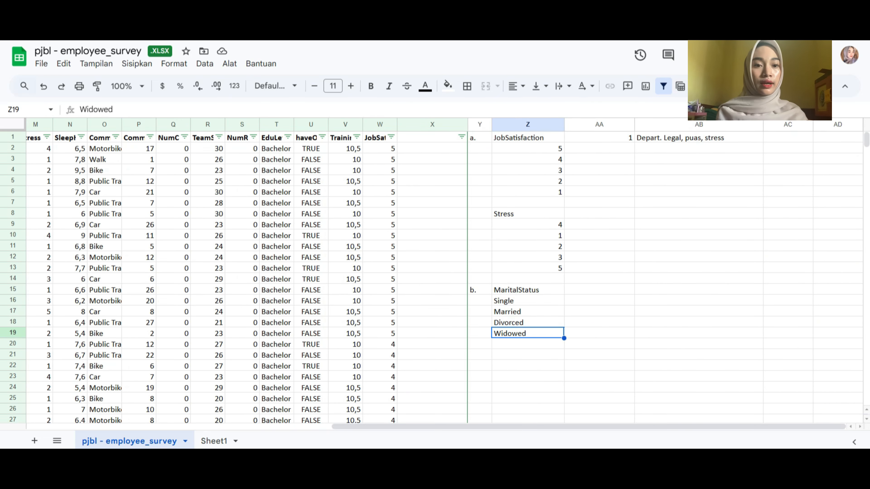
{"action": "left_click", "coordinate": [599, 301]}
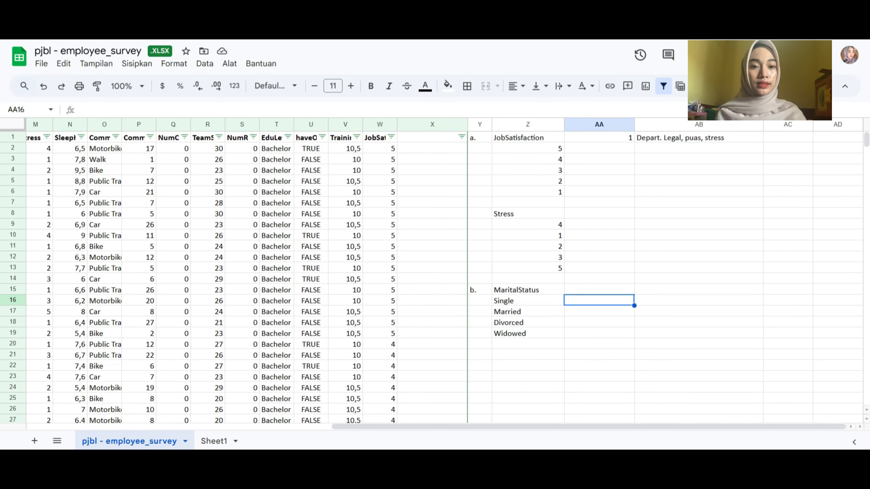
{"action": "type", "text": "=average"}
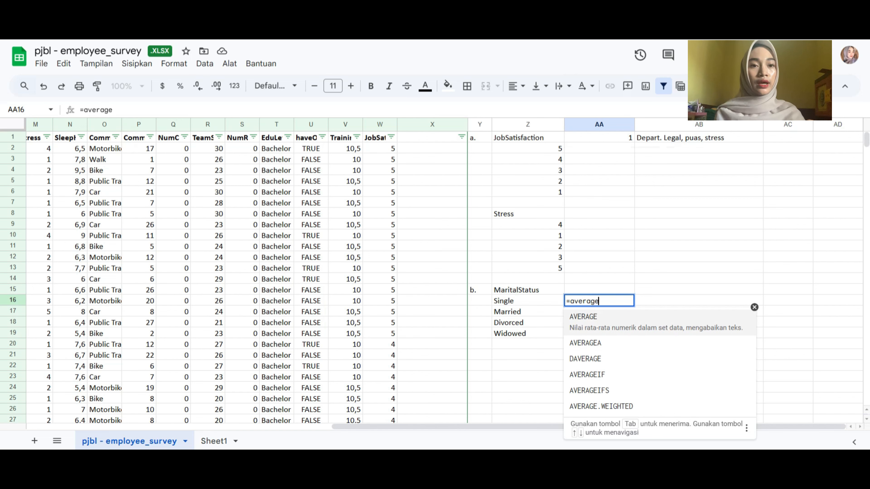
{"action": "key", "text": "Down"}
{"action": "key", "text": "Down"}
{"action": "key", "text": "Down"}
{"action": "key", "text": "Down"}
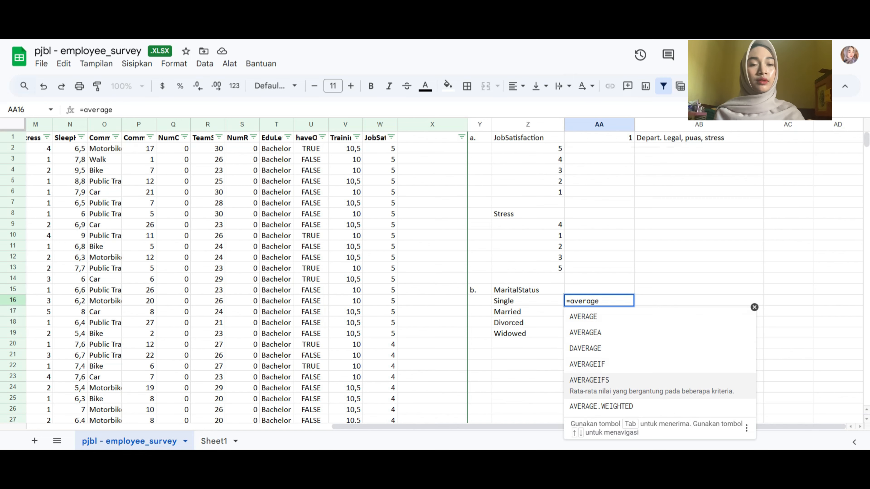
{"action": "double_click", "coordinate": [600, 387]}
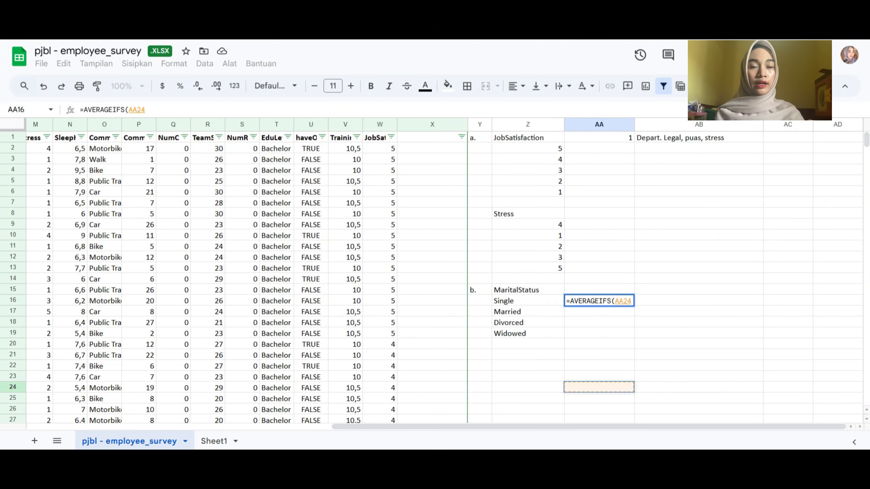
{"action": "scroll", "coordinate": [445, 275], "scroll_direction": "left", "scroll_amount": 10}
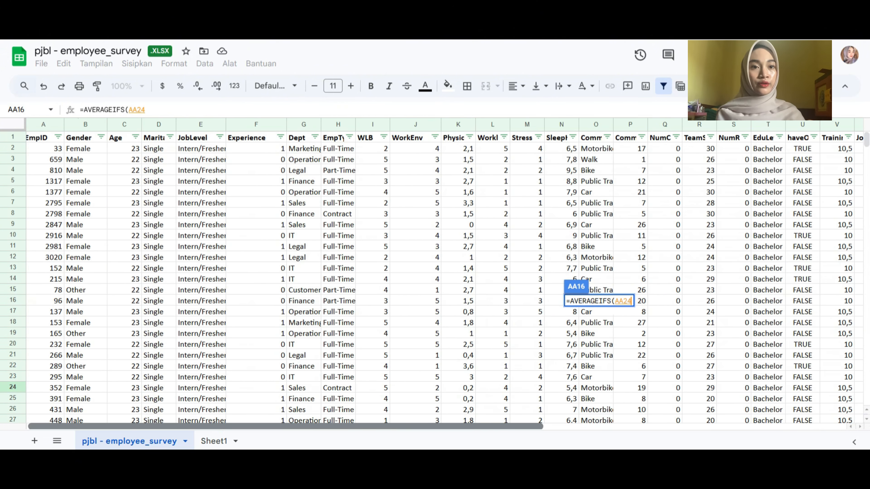
{"action": "left_click", "coordinate": [256, 124]}
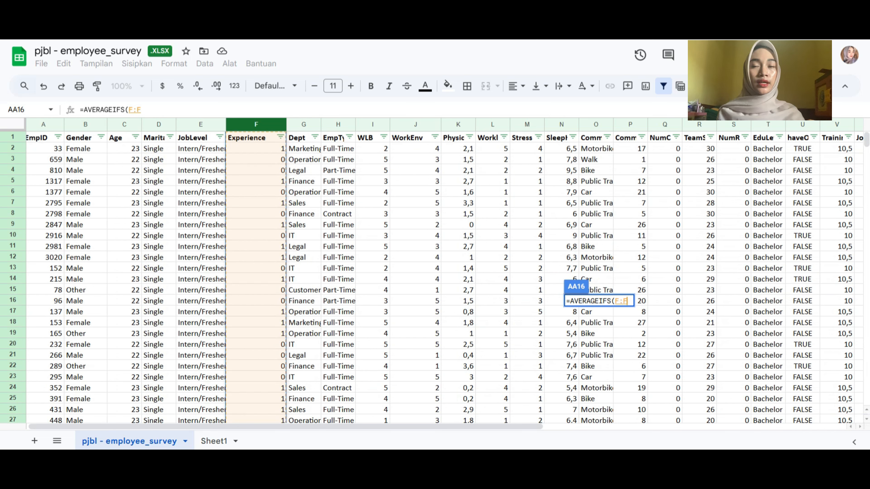
{"action": "type", "text": ";"}
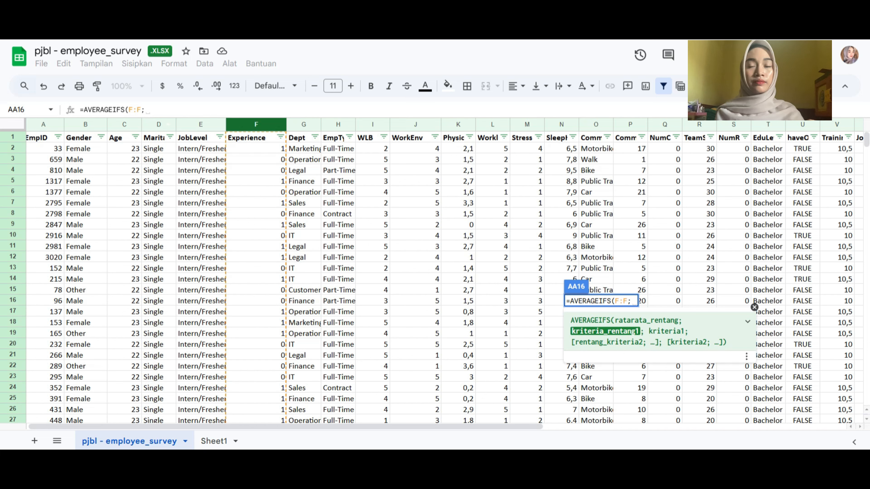
Complete the AVERAGEIFS formula in AA16 with the MaritalStatus column D:D as criteria range and "single" as its criterion
{"action": "left_click", "coordinate": [159, 125]}
{"action": "type", "text": ";"}
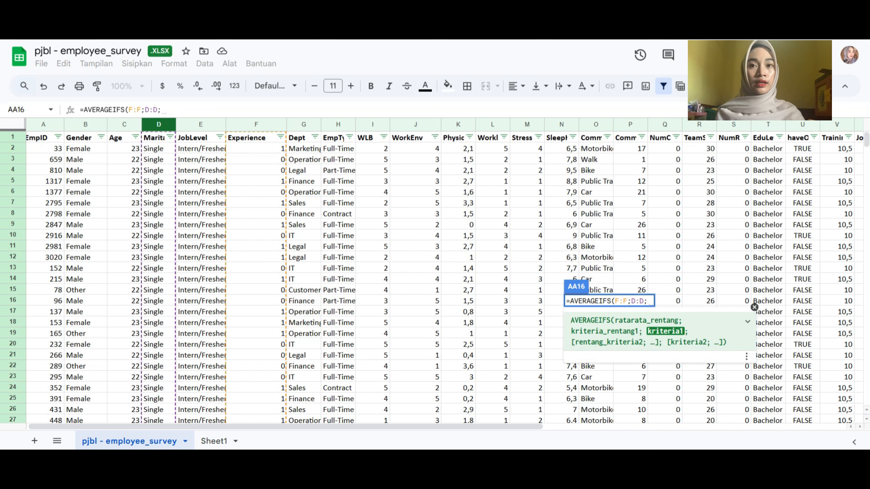
{"action": "type", "text": "\""}
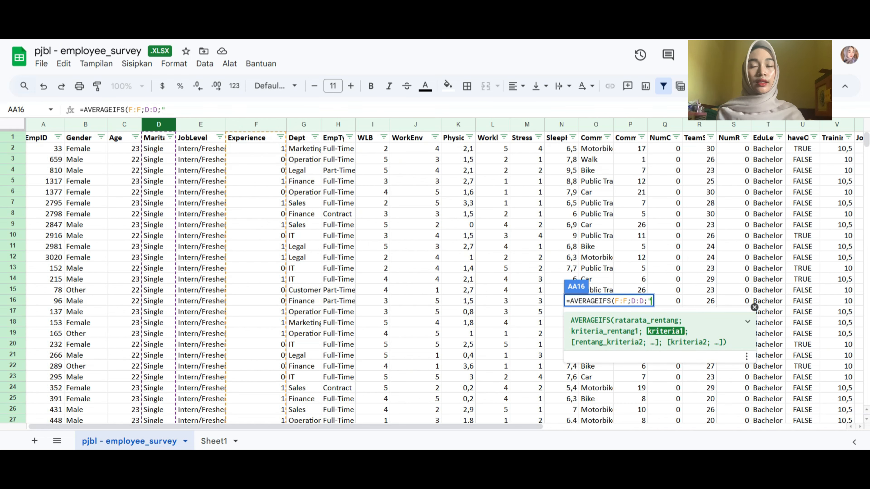
{"action": "type", "text": "sing"}
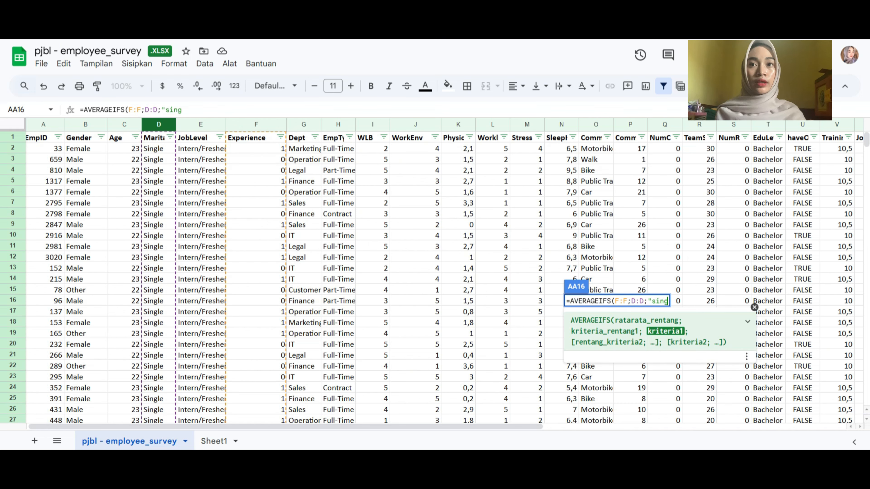
{"action": "type", "text": "le\")"}
{"action": "key", "text": "Return"}
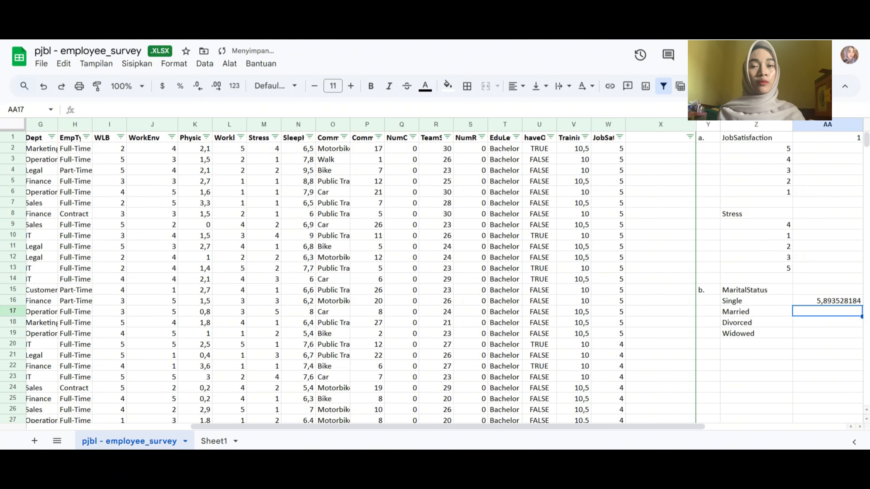
{"action": "left_click", "coordinate": [828, 301]}
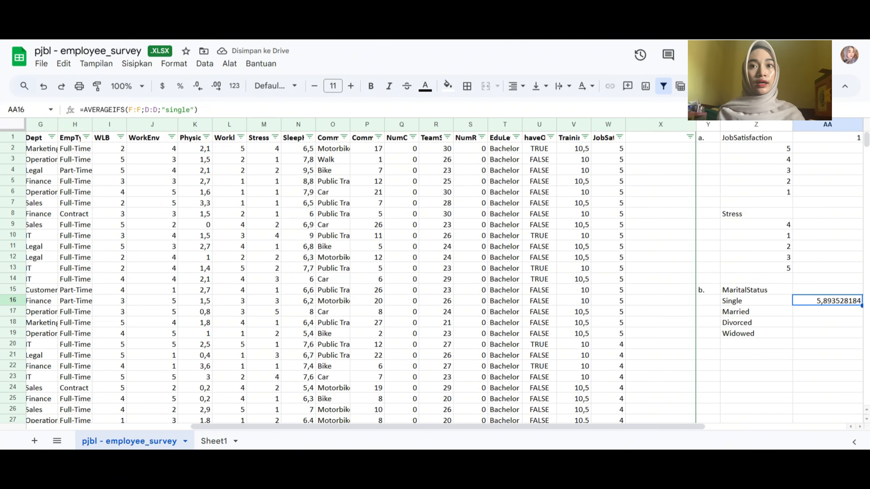
{"action": "scroll", "coordinate": [442, 274], "scroll_direction": "right", "scroll_amount": 5}
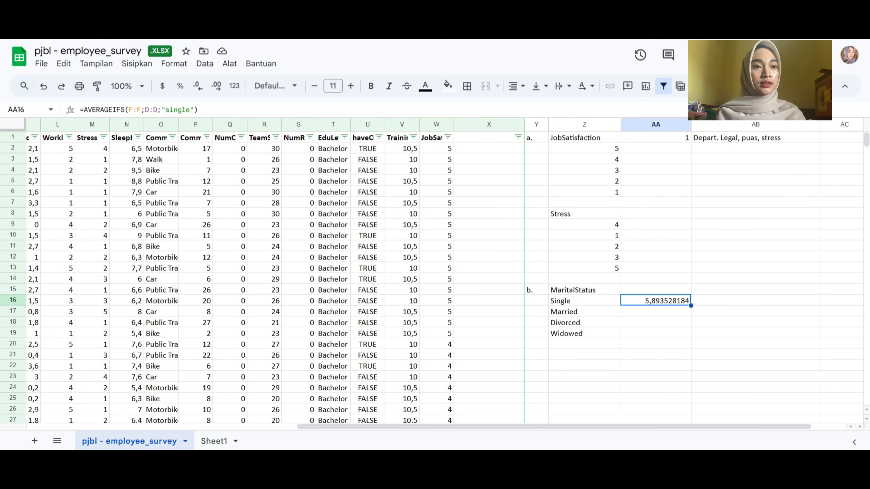
Format the average in AA16 to show two decimal places
{"action": "left_click", "coordinate": [198, 85]}
{"action": "left_click", "coordinate": [198, 86]}
{"action": "left_click", "coordinate": [198, 86]}
{"action": "left_click", "coordinate": [198, 86]}
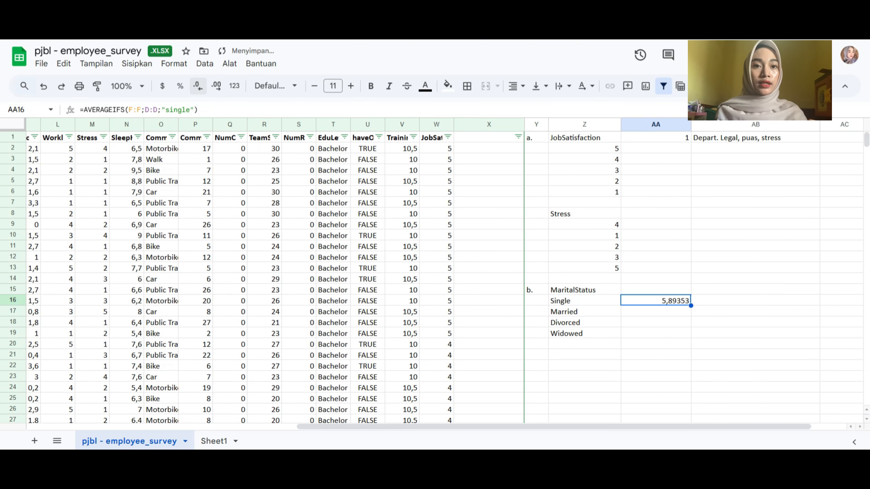
{"action": "left_click", "coordinate": [198, 86]}
{"action": "left_click", "coordinate": [198, 86]}
{"action": "left_click", "coordinate": [198, 86]}
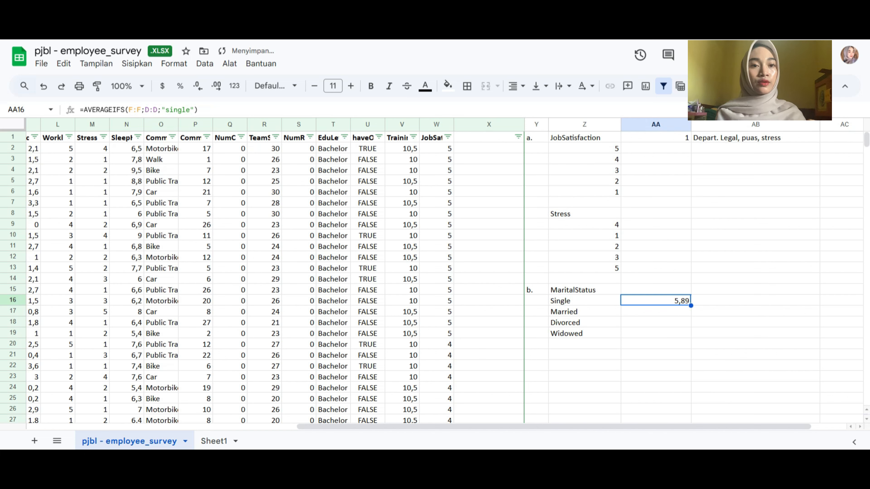
{"action": "left_click", "coordinate": [655, 311]}
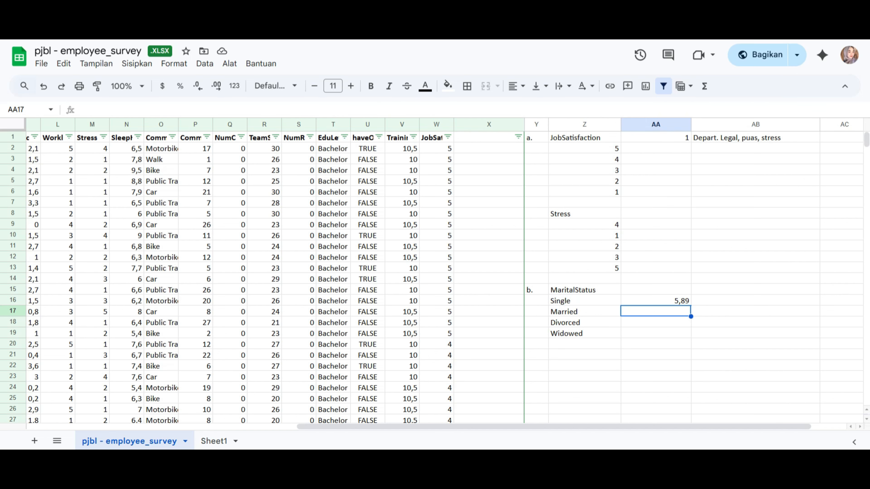
{"action": "type", "text": "=avera"}
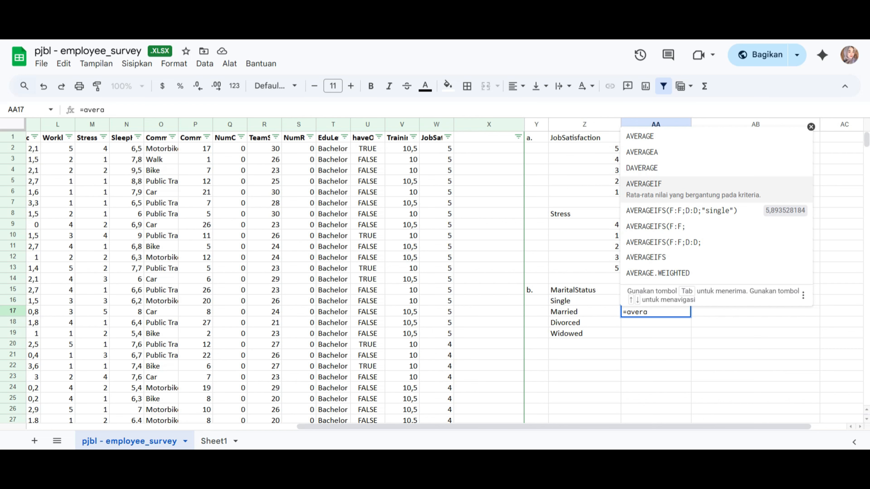
{"action": "double_click", "coordinate": [656, 192]}
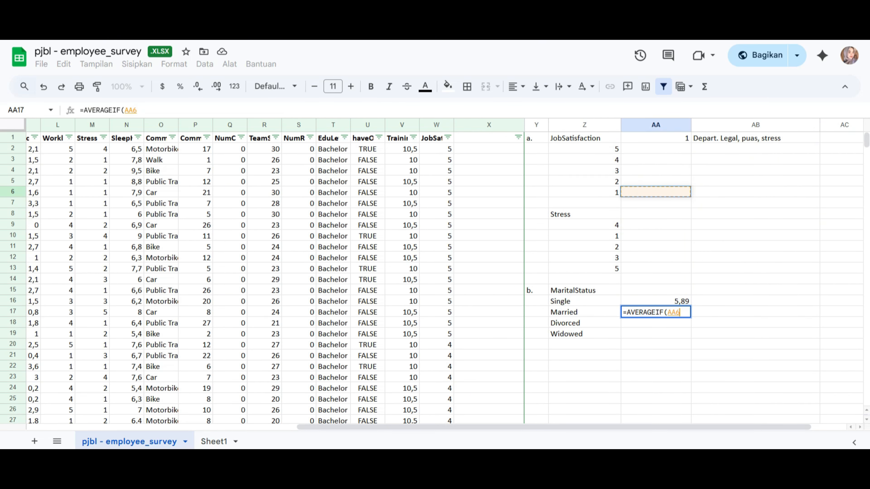
{"action": "key", "text": "BackSpace"}
{"action": "key", "text": "BackSpace"}
{"action": "key", "text": "BackSpace"}
{"action": "key", "text": "BackSpace"}
{"action": "key", "text": "BackSpace"}
{"action": "key", "text": "BackSpace"}
{"action": "key", "text": "BackSpace"}
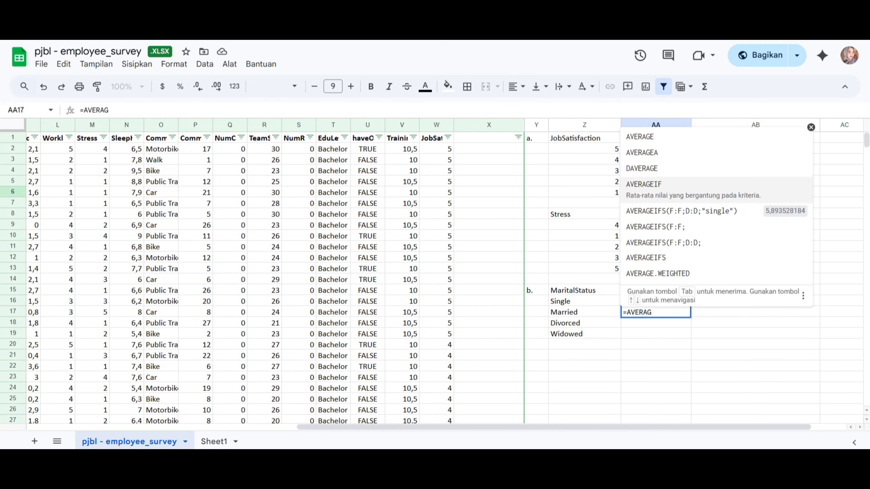
{"action": "key", "text": "BackSpace"}
{"action": "key", "text": "BackSpace"}
{"action": "key", "text": "BackSpace"}
{"action": "key", "text": "BackSpace"}
{"action": "key", "text": "BackSpace"}
{"action": "key", "text": "BackSpace"}
{"action": "key", "text": "BackSpace"}
Start an AVERAGEIFS formula in AA17, beside Married, with the Experience column F:F as the range to average
{"action": "type", "text": "=averageif"}
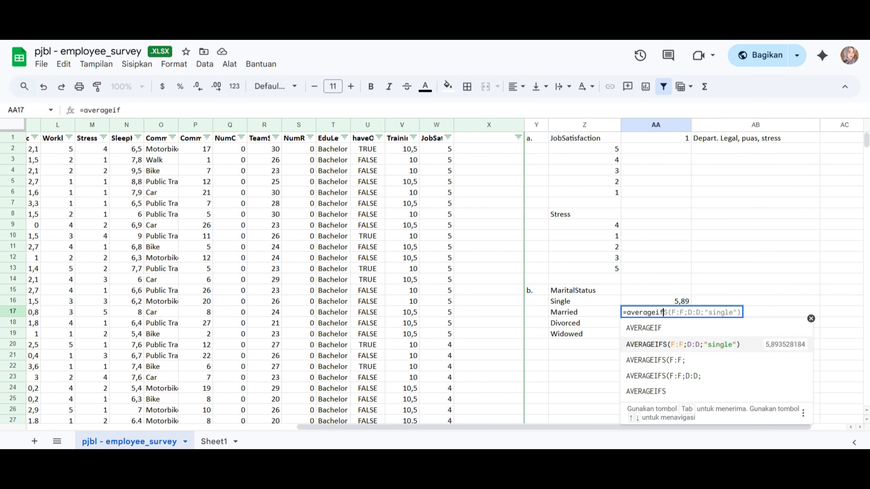
{"action": "double_click", "coordinate": [650, 390]}
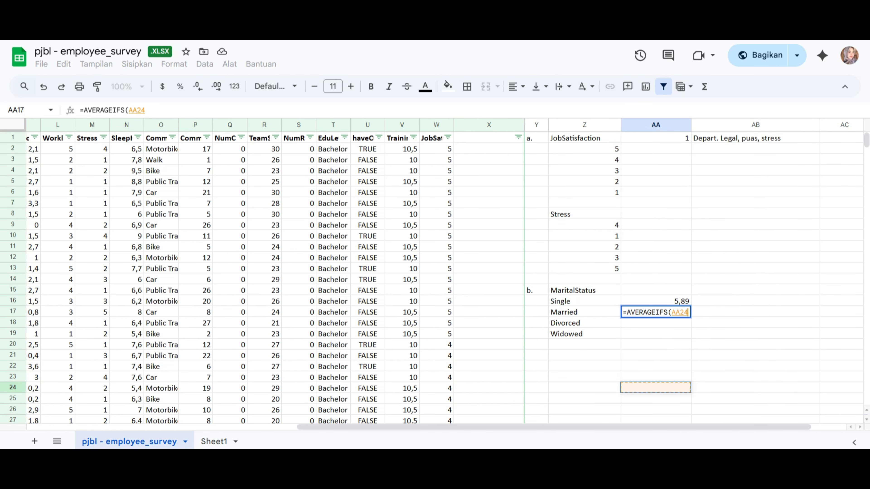
{"action": "left_click_drag", "start_coordinate": [548, 428], "coordinate": [284, 428]}
{"action": "left_click", "coordinate": [150, 125]}
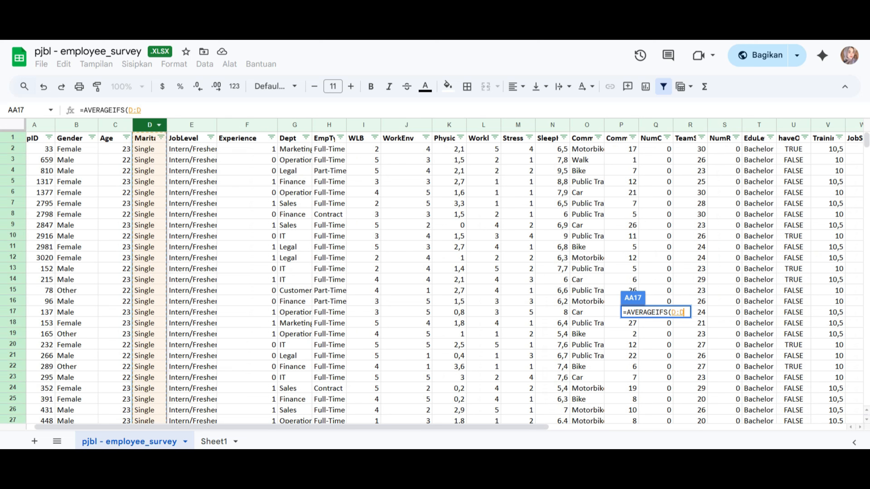
{"action": "type", "text": ";"}
{"action": "key", "text": "BackSpace"}
{"action": "key", "text": "BackSpace"}
{"action": "key", "text": "BackSpace"}
{"action": "key", "text": "BackSpace"}
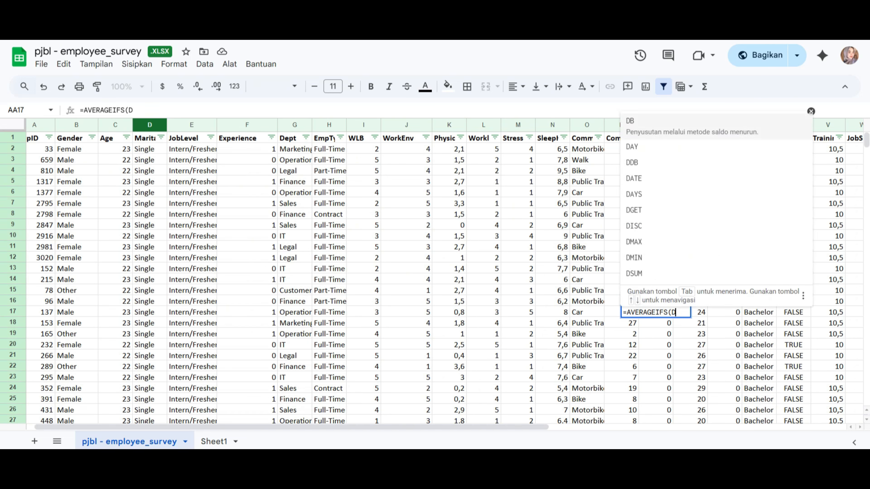
{"action": "left_click", "coordinate": [247, 125]}
{"action": "type", "text": ";D:D;\"single"}
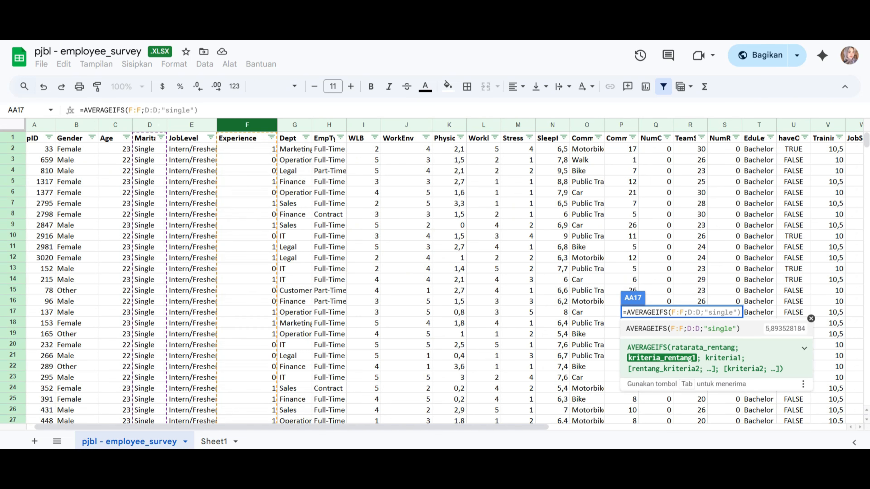
Complete the AVERAGEIFS formula in AA17 with the MaritalStatus column D:D as criteria range and "married" as its criterion
{"action": "left_click", "coordinate": [150, 125]}
{"action": "type", "text": ";\""}
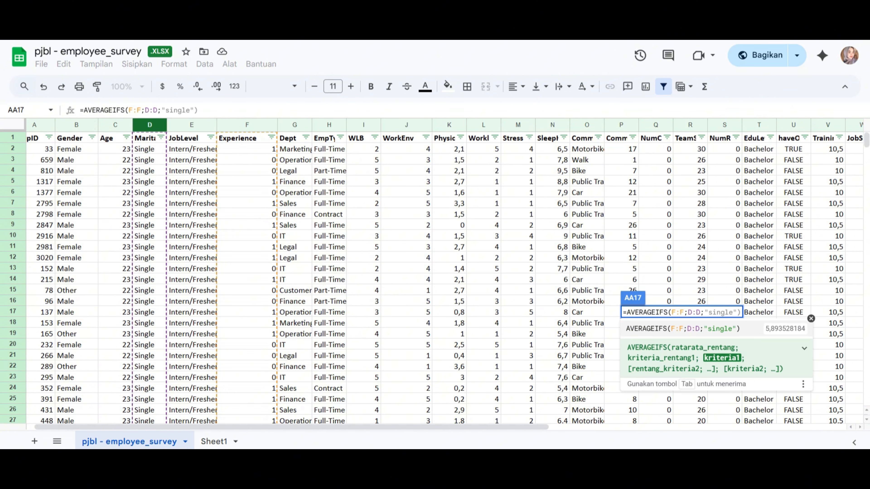
{"action": "left_click_drag", "start_coordinate": [291, 427], "coordinate": [563, 427]}
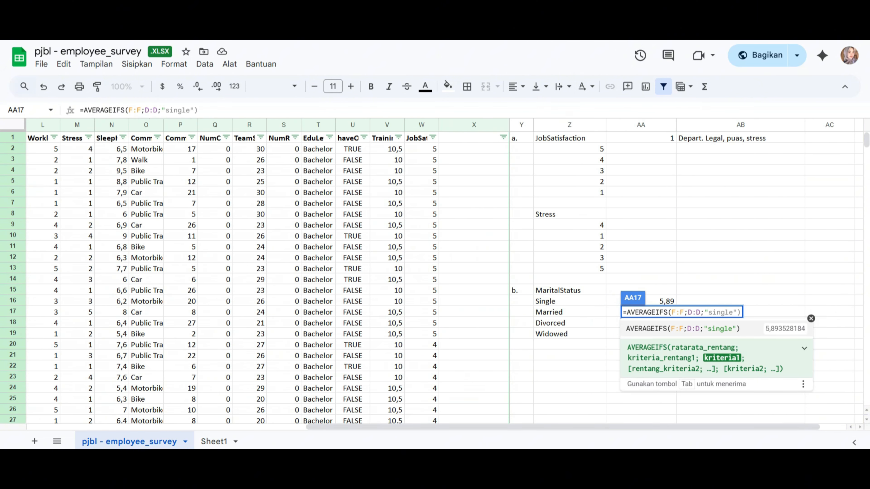
{"action": "type", "text": "married\""}
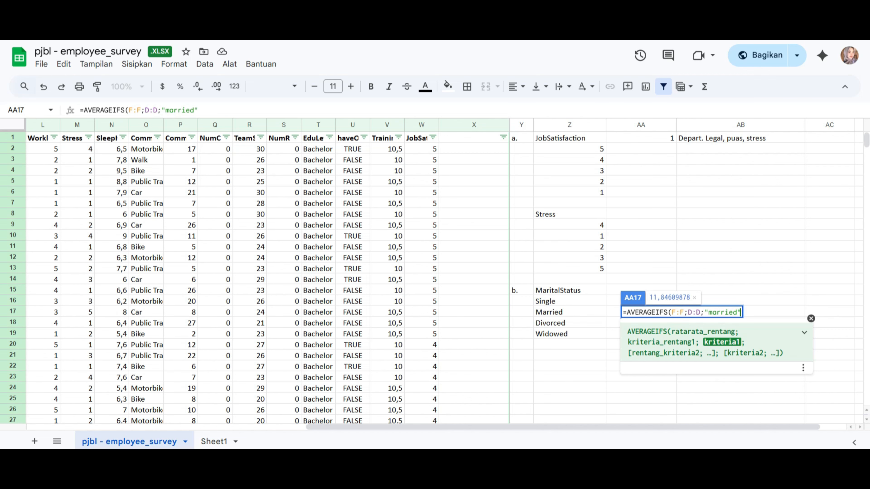
{"action": "key", "text": "Return"}
Format the average in AA17 to show two decimal places
{"action": "left_click", "coordinate": [641, 312]}
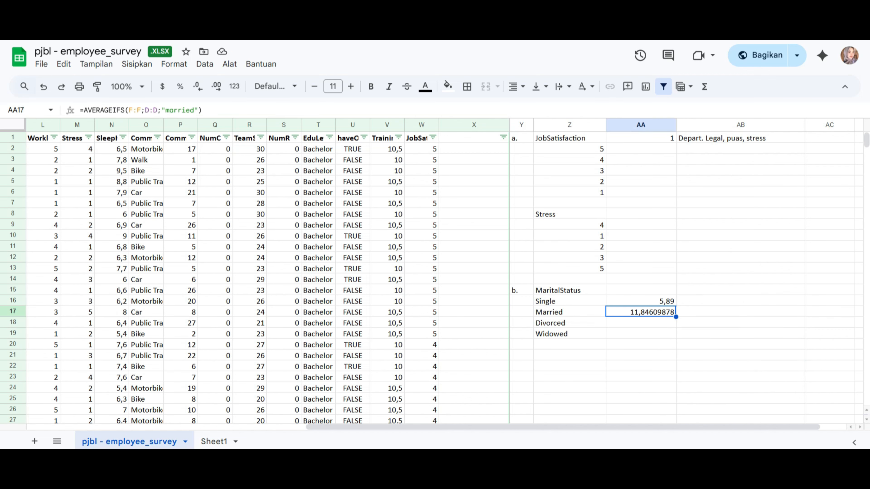
{"action": "left_click", "coordinate": [198, 87]}
{"action": "left_click", "coordinate": [198, 87]}
{"action": "left_click", "coordinate": [198, 87]}
{"action": "left_click", "coordinate": [198, 87]}
{"action": "left_click", "coordinate": [198, 87]}
{"action": "left_click", "coordinate": [198, 86]}
Enter an AVERAGEIFS formula in AA18 that averages Experience F:F where MaritalStatus D:D is "divorced"
{"action": "left_click", "coordinate": [641, 324]}
{"action": "type", "text": "="}
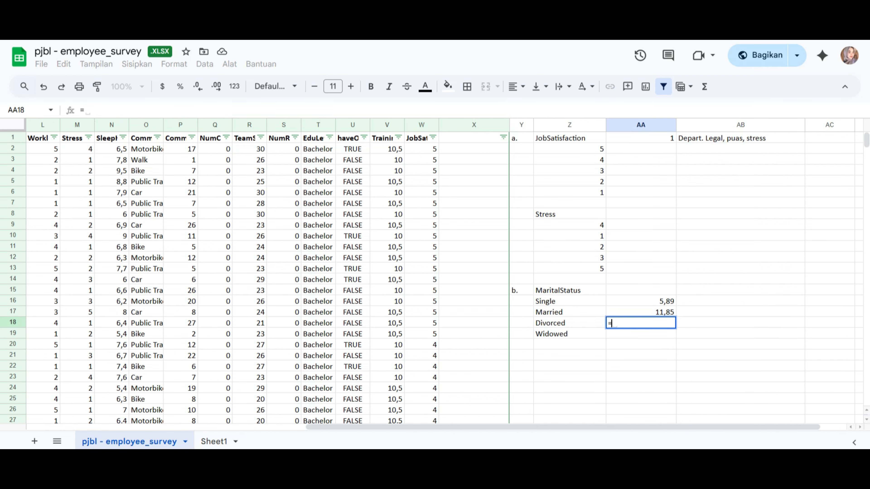
{"action": "type", "text": "avera"}
{"action": "double_click", "coordinate": [632, 258]}
{"action": "scroll", "coordinate": [633, 258], "scroll_direction": "left", "scroll_amount": 6}
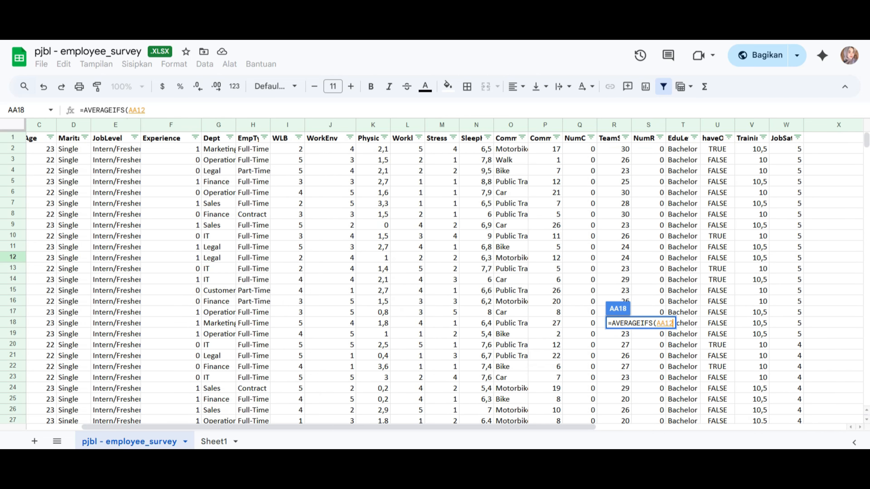
{"action": "left_click", "coordinate": [170, 125]}
{"action": "type", "text": ";"}
{"action": "left_click", "coordinate": [73, 125]}
{"action": "type", "text": ";\""}
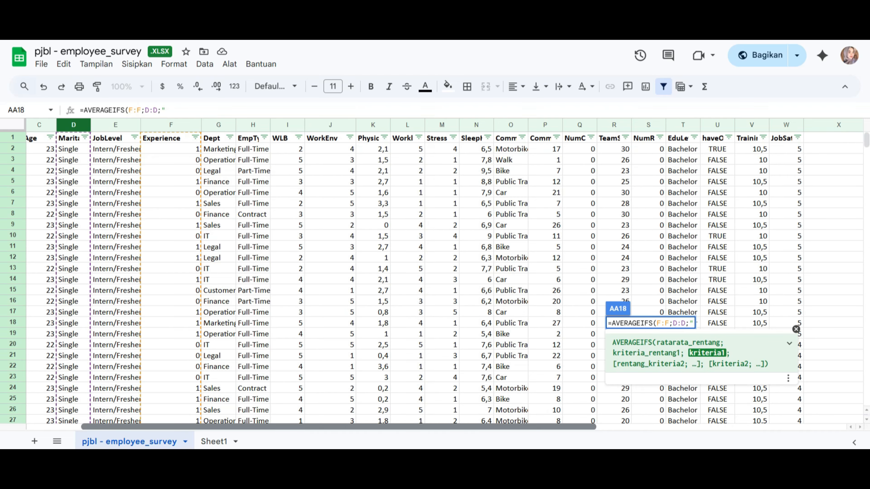
{"action": "scroll", "coordinate": [435, 274], "scroll_direction": "right", "scroll_amount": 4}
{"action": "type", "text": "divorced\""}
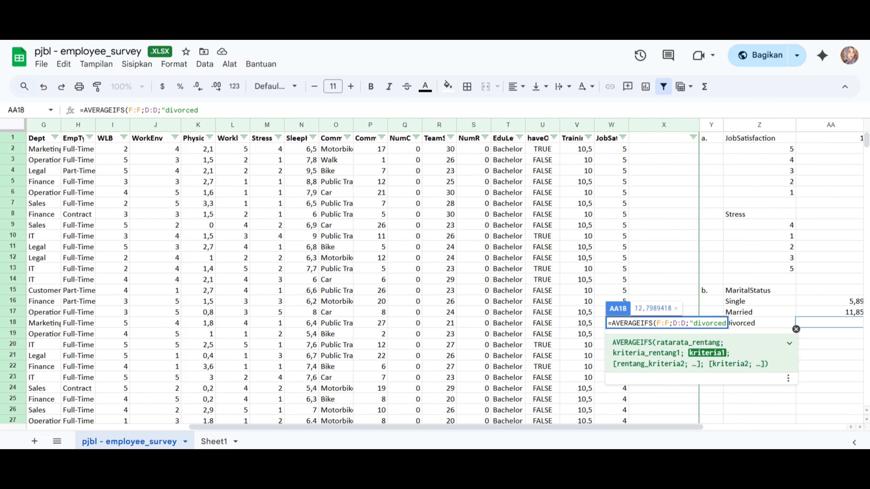
{"action": "key", "text": "Return"}
Format the average in AA18 to show two decimal places
{"action": "key", "text": "Up"}
{"action": "scroll", "coordinate": [435, 274], "scroll_direction": "right", "scroll_amount": 5}
{"action": "left_click", "coordinate": [198, 87]}
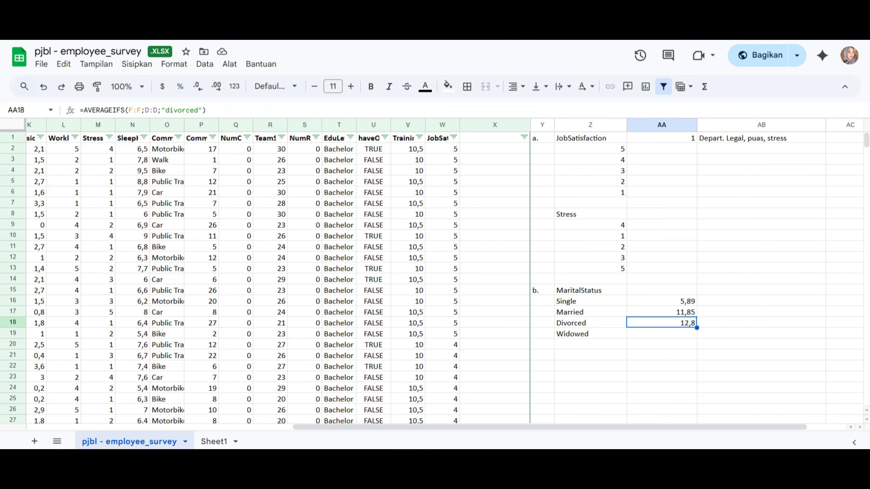
{"action": "left_click", "coordinate": [217, 87]}
Start an AVERAGEIFS formula in AA19, beside Widowed, with the Experience column F:F as the range to average
{"action": "key", "text": "Down"}
{"action": "type", "text": "=average"}
{"action": "key", "text": "Down"}
{"action": "key", "text": "Down"}
{"action": "key", "text": "Down"}
{"action": "key", "text": "Down"}
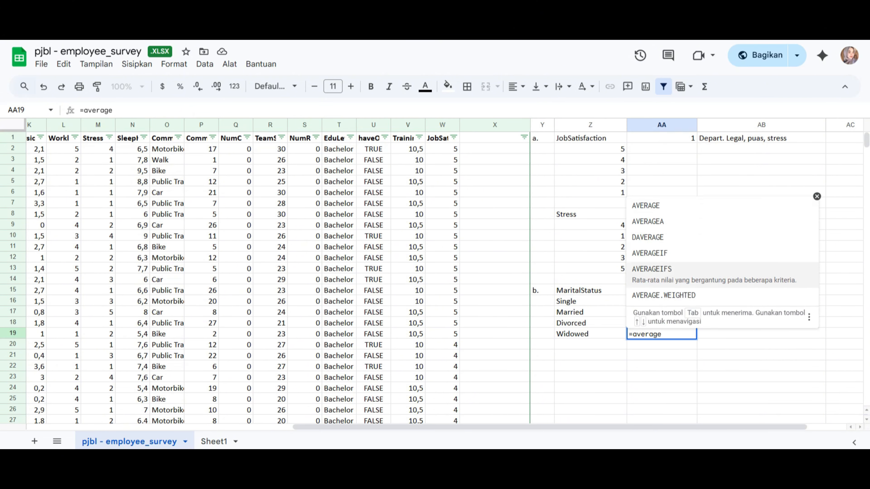
{"action": "key", "text": "Tab"}
{"action": "key", "text": "Up"}
{"action": "key", "text": "Up"}
{"action": "key", "text": "Up"}
{"action": "key", "text": "Up"}
{"action": "key", "text": "Up"}
{"action": "left_click_drag", "start_coordinate": [550, 428], "coordinate": [352, 427]}
{"action": "left_click", "coordinate": [148, 125]}
{"action": "type", "text": ";"}
Complete the AVERAGEIFS formula in AA19 with the MaritalStatus column D:D as criteria range and "widowed" as its criterion
{"action": "left_click", "coordinate": [51, 125]}
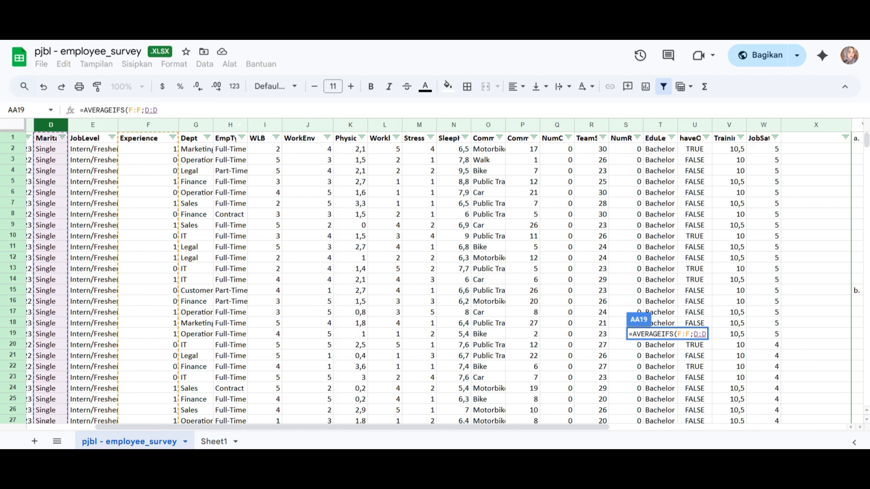
{"action": "type", "text": ";\"widowed\""}
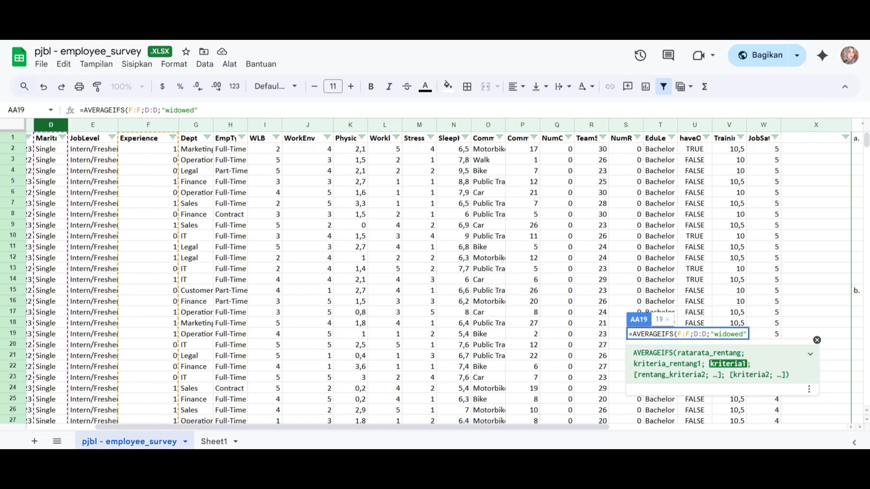
{"action": "key", "text": "Return"}
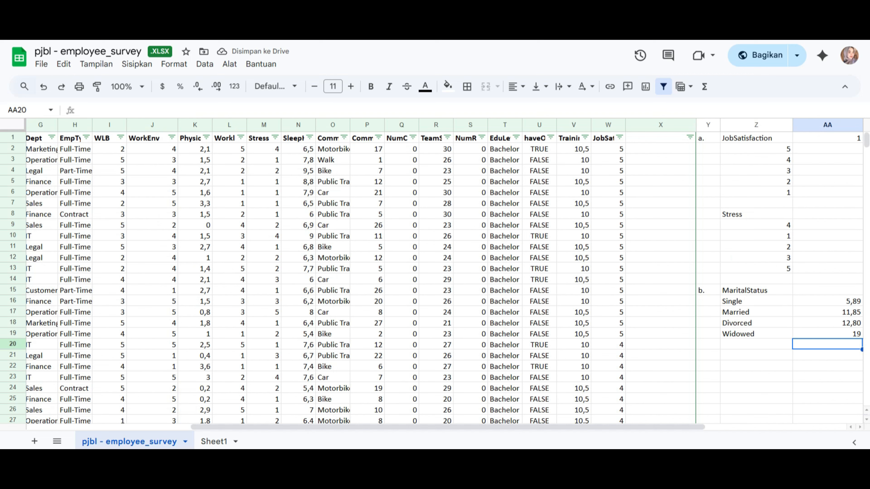
Compare the average experience of the four marital statuses in Z16:AA19
{"action": "scroll", "coordinate": [435, 274], "scroll_direction": "right", "scroll_amount": 6}
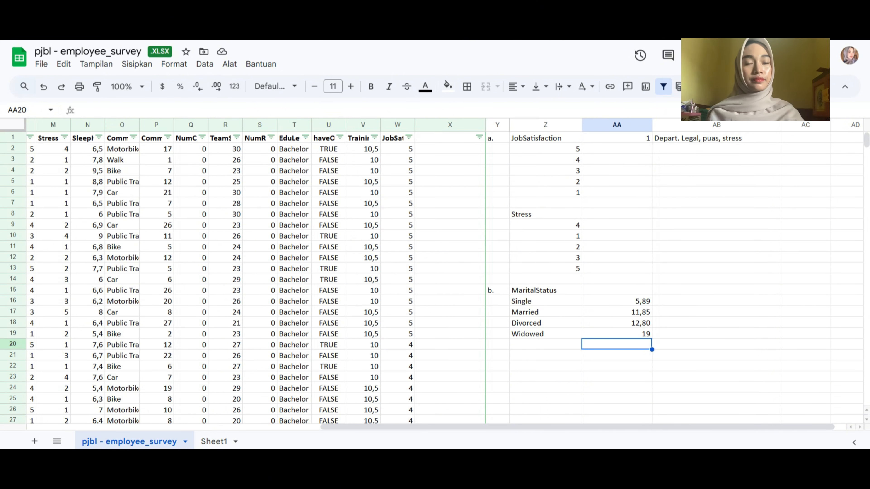
{"action": "left_click", "coordinate": [545, 334]}
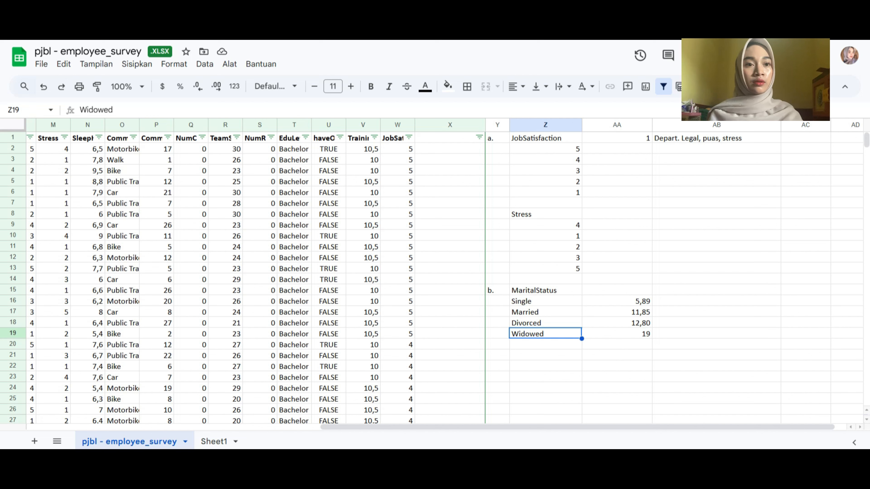
{"action": "left_click", "coordinate": [546, 312]}
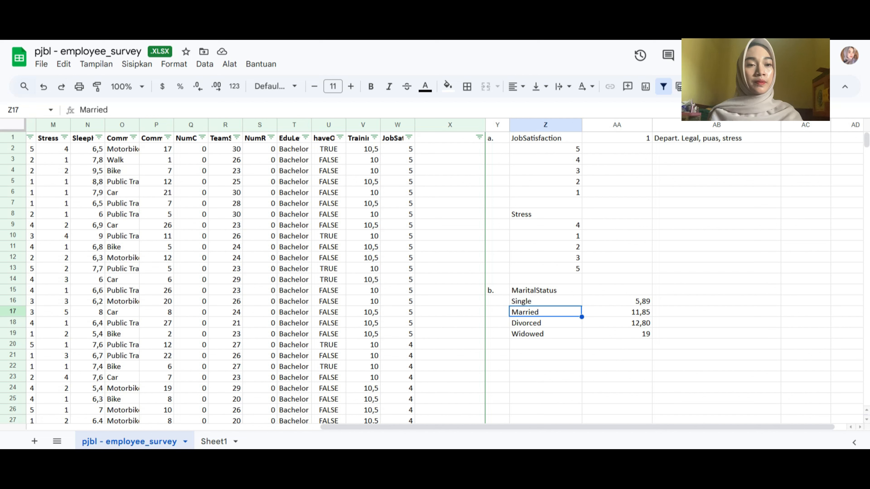
{"action": "left_click", "coordinate": [545, 323]}
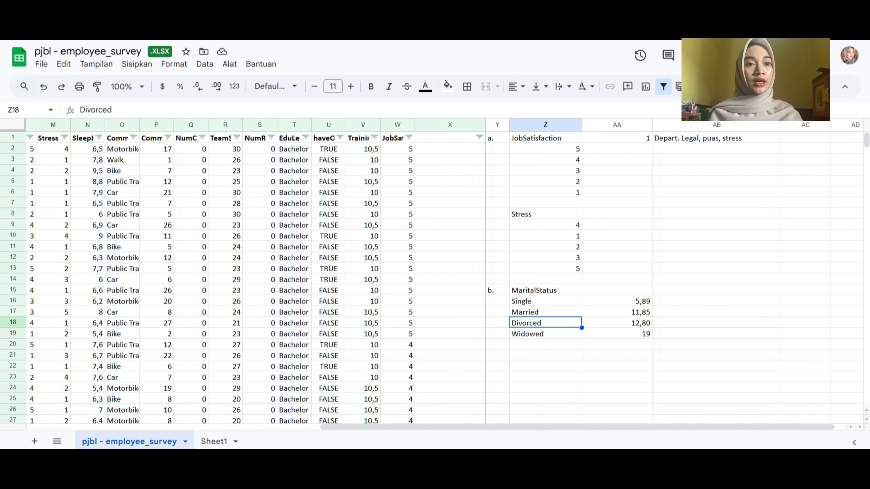
{"action": "left_click", "coordinate": [545, 333]}
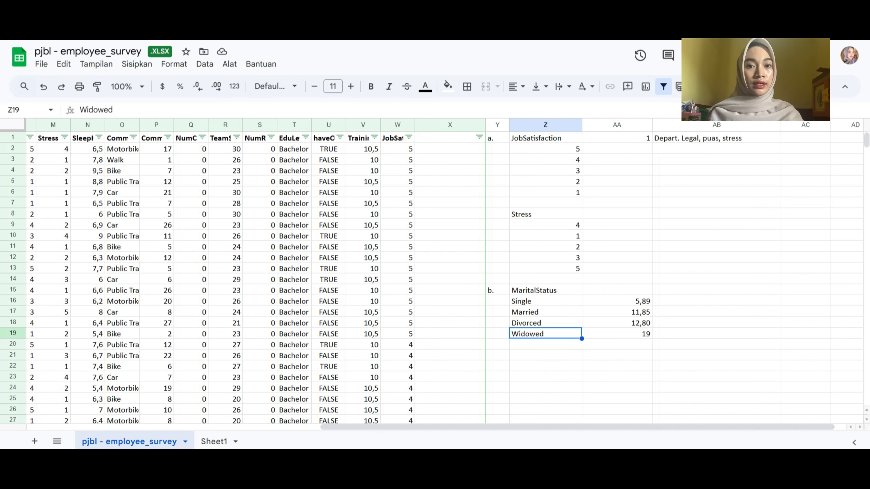
{"action": "left_click", "coordinate": [617, 345]}
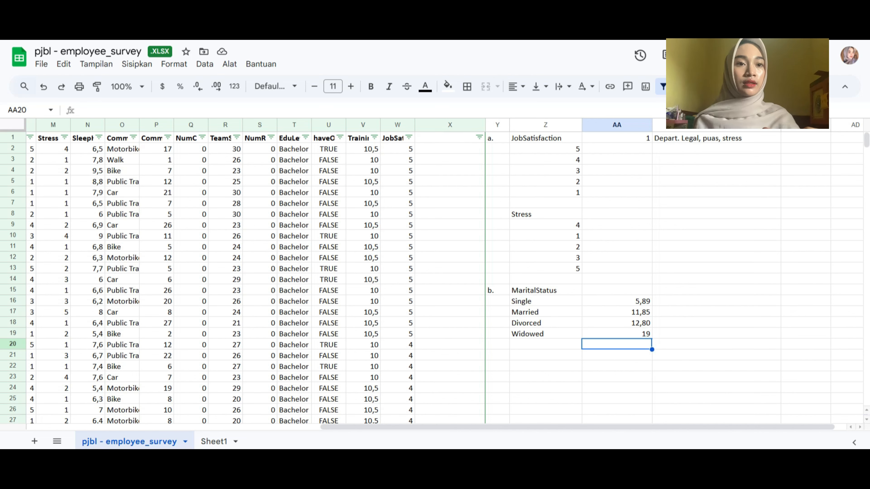
Label the Widowed average "Tertinggi" in AB19 and the Single average "Terendah" in AB16
{"action": "left_click", "coordinate": [717, 333]}
{"action": "type", "text": "T"}
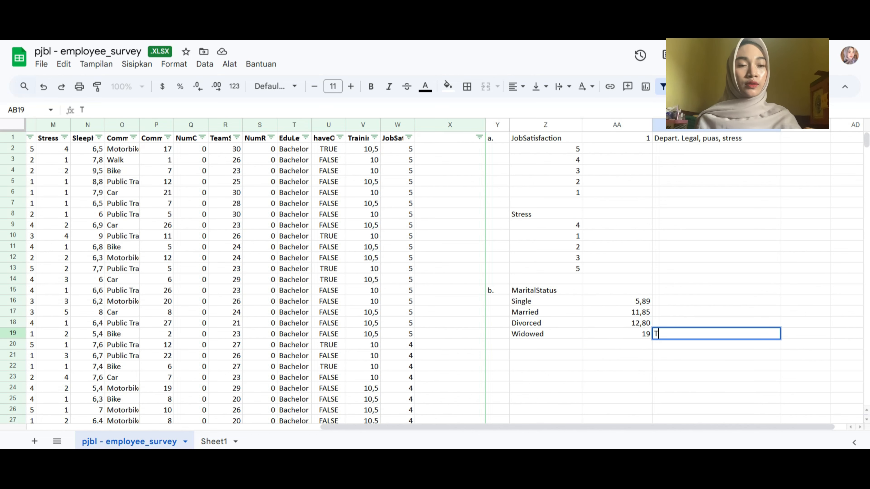
{"action": "type", "text": "ertinggi"}
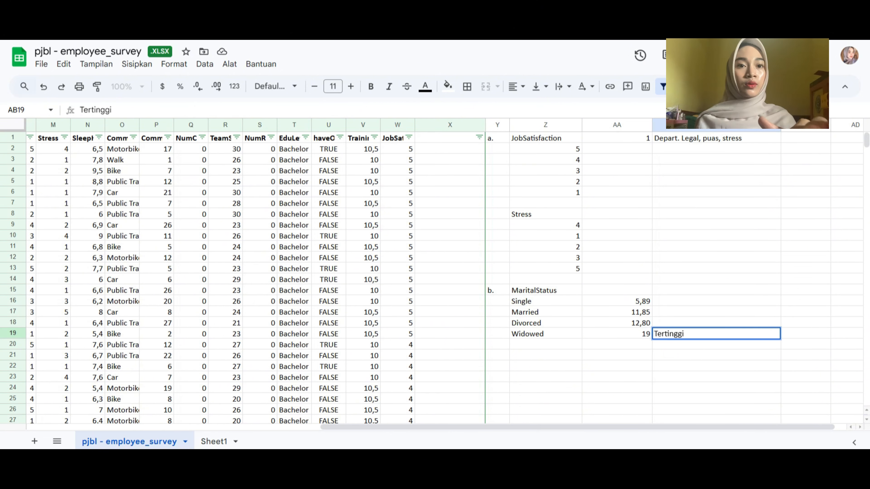
{"action": "left_click", "coordinate": [716, 301]}
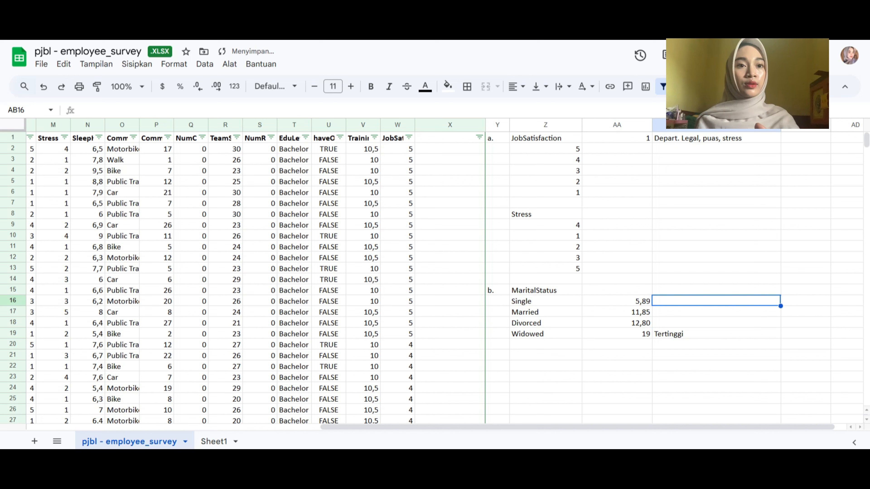
{"action": "type", "text": "Terendah"}
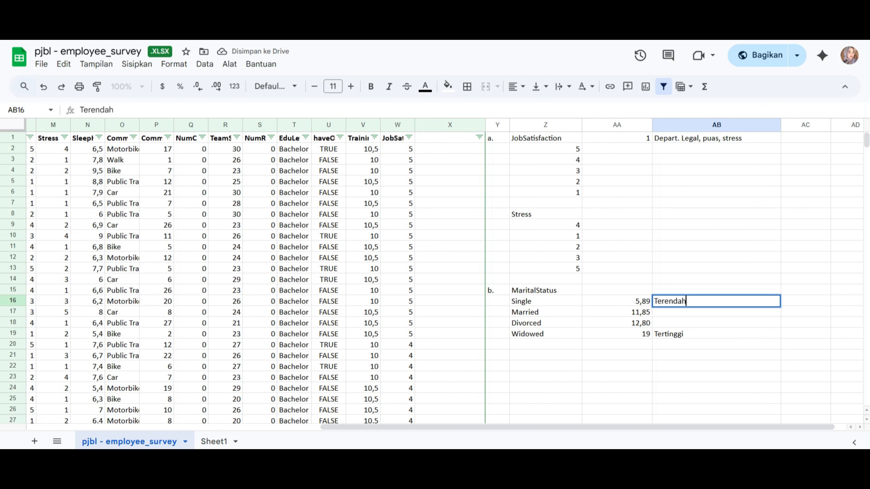
{"action": "left_click", "coordinate": [716, 344]}
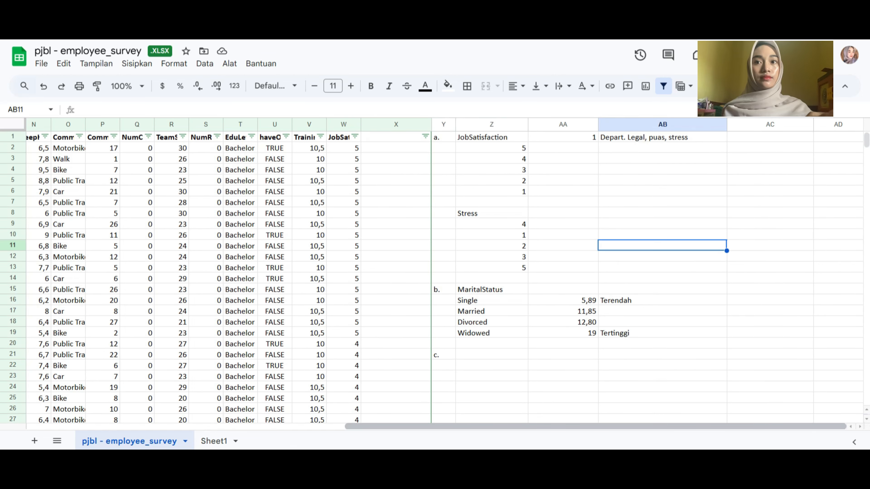
{"action": "scroll", "coordinate": [441, 267], "scroll_direction": "left", "scroll_amount": 3}
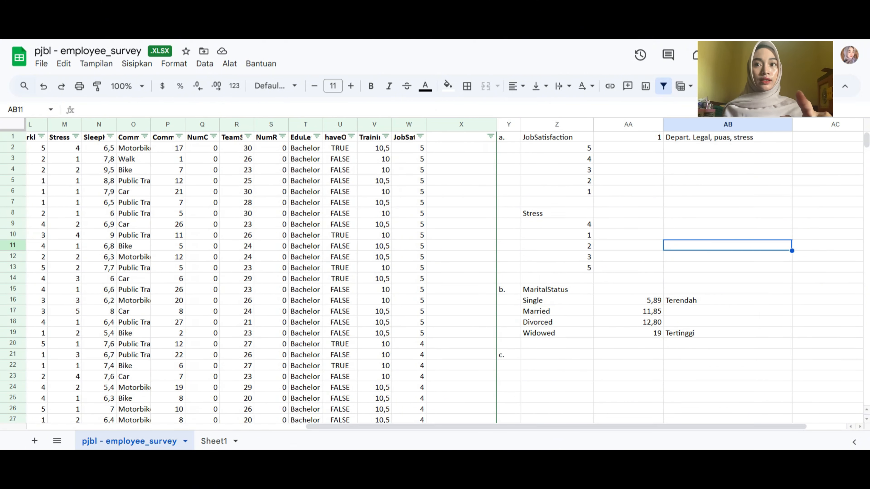
Reread question c on Sheet1 and identify the survey columns it needs: JobLevel, WLB and PhysicalActivityHours
{"action": "left_click", "coordinate": [214, 441]}
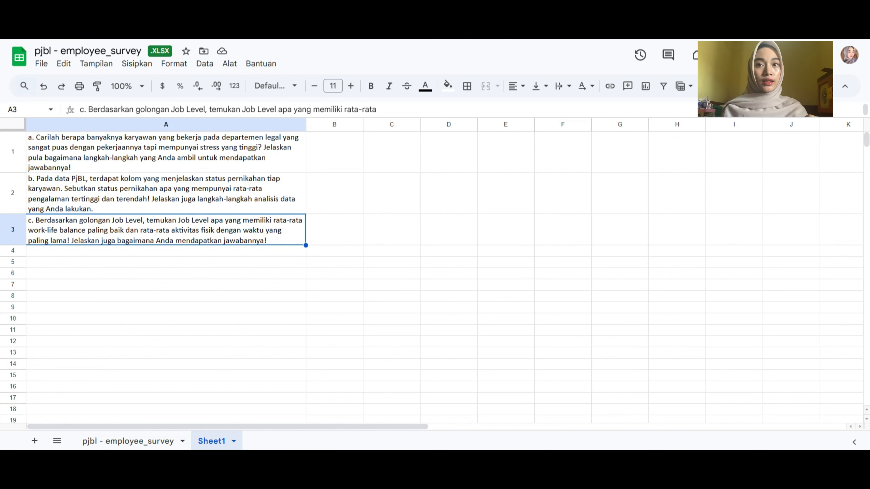
{"action": "left_click", "coordinate": [128, 441]}
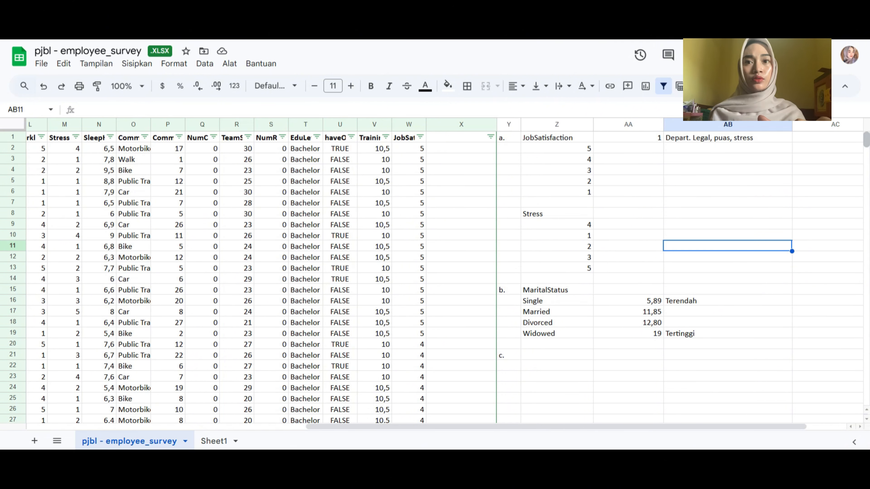
{"action": "scroll", "coordinate": [435, 275], "scroll_direction": "left", "scroll_amount": 10}
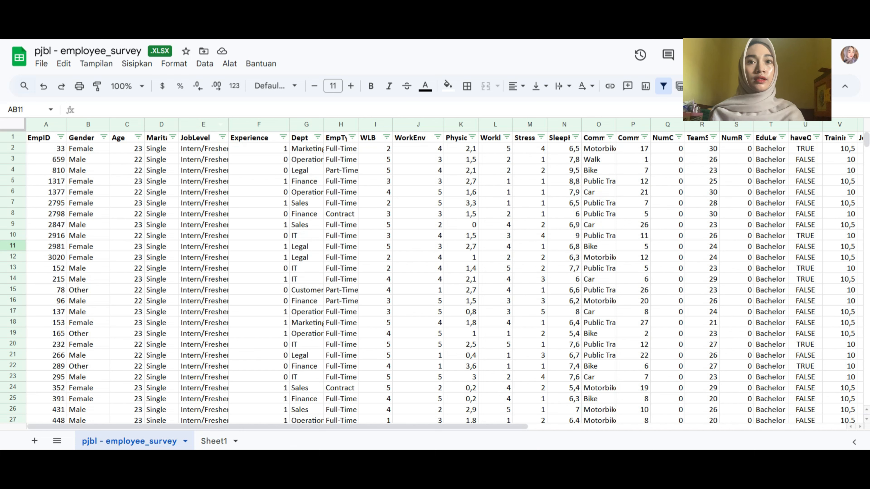
{"action": "left_click", "coordinate": [204, 124]}
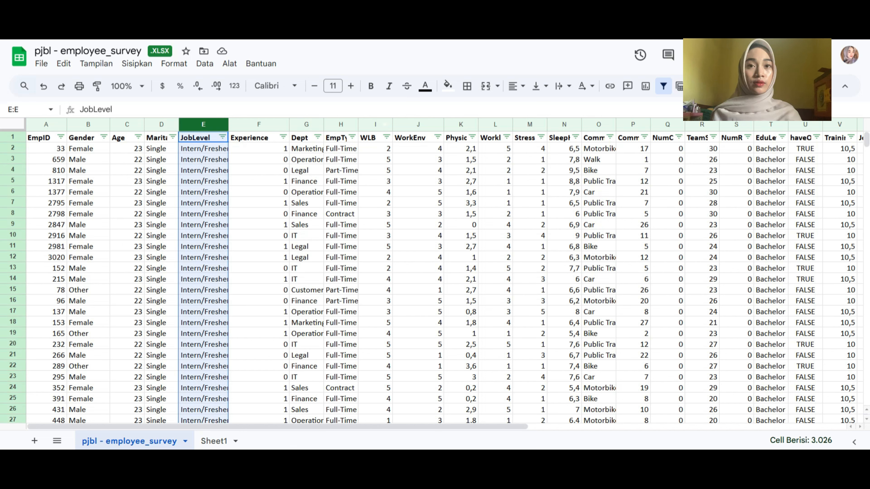
{"action": "left_click", "coordinate": [376, 125]}
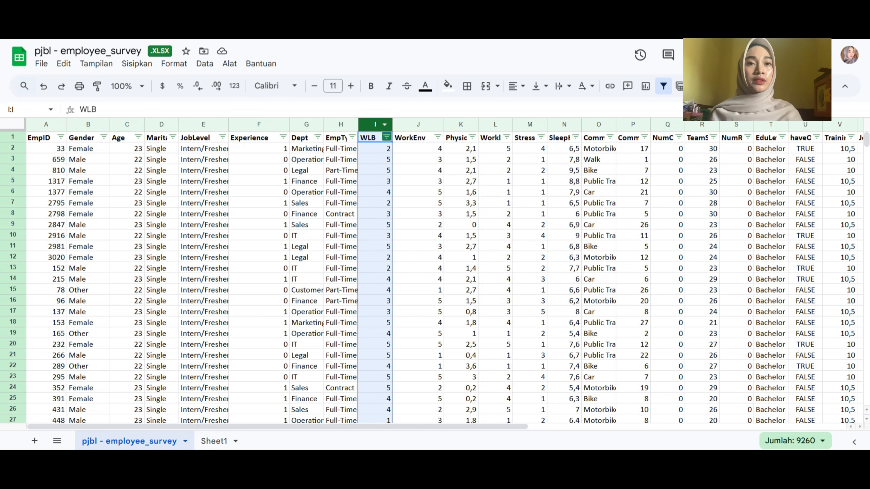
{"action": "left_click", "coordinate": [460, 125]}
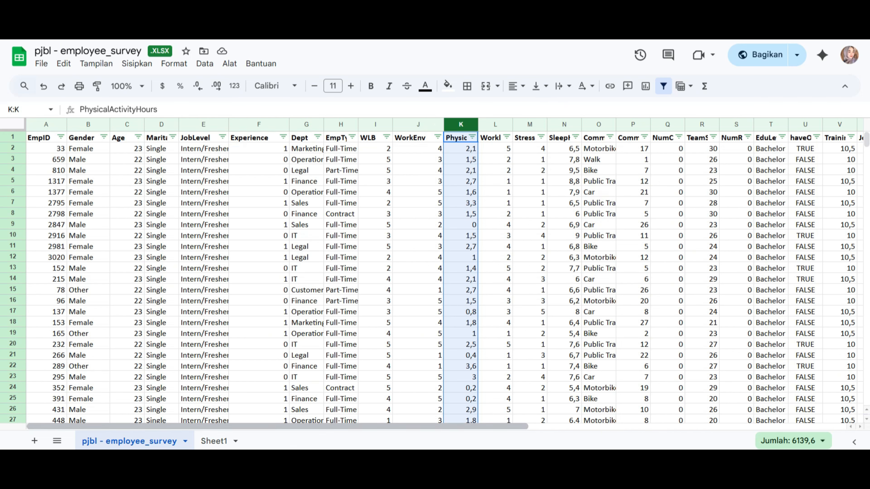
List the distinct job levels beside "c." by entering a UNIQUE formula in Z21 on the JobLevel column E:E
{"action": "left_click_drag", "start_coordinate": [278, 427], "coordinate": [596, 427]}
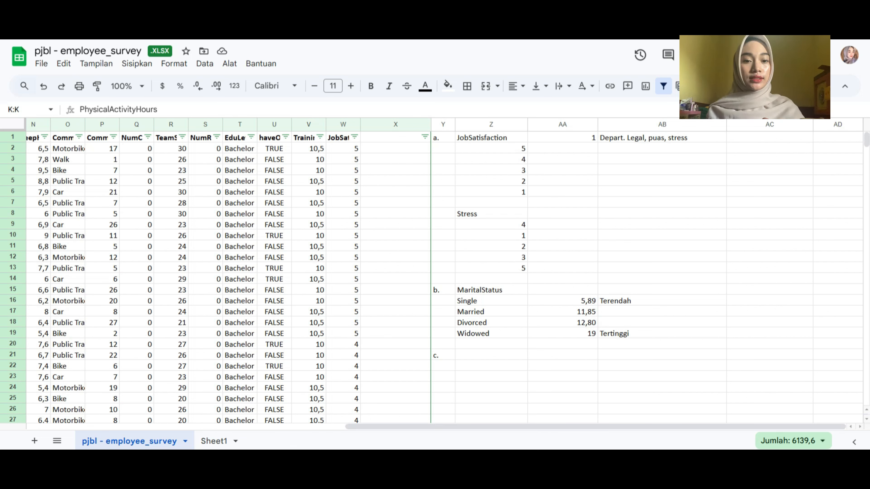
{"action": "left_click", "coordinate": [491, 355]}
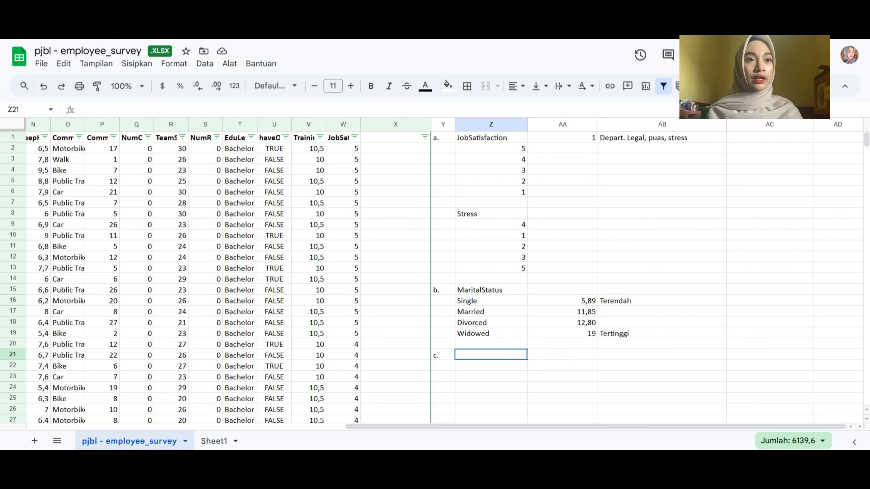
{"action": "type", "text": "=uniq"}
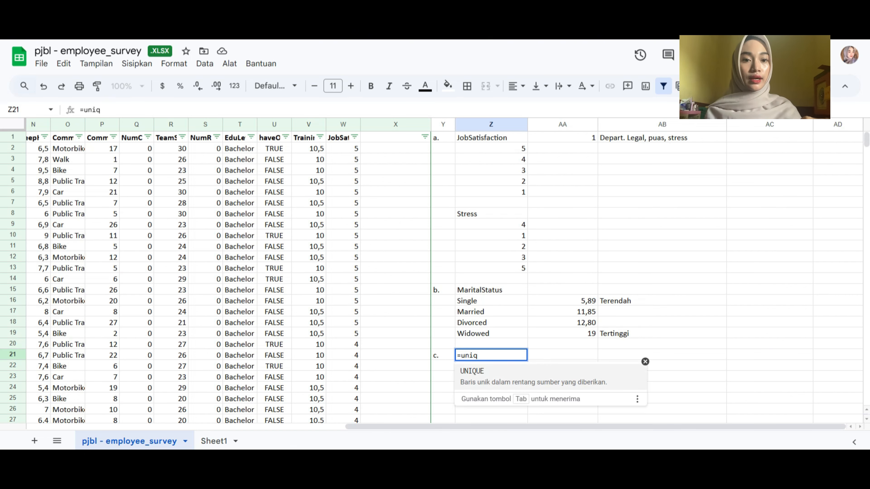
{"action": "key", "text": "Tab"}
{"action": "key", "text": "Down"}
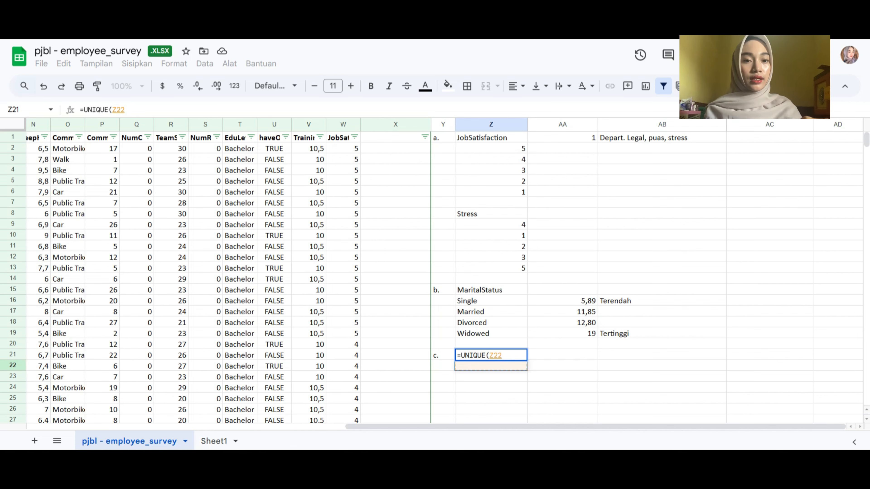
{"action": "scroll", "coordinate": [444, 274], "scroll_direction": "left", "scroll_amount": 10}
{"action": "scroll", "coordinate": [445, 274], "scroll_direction": "left", "scroll_amount": 3}
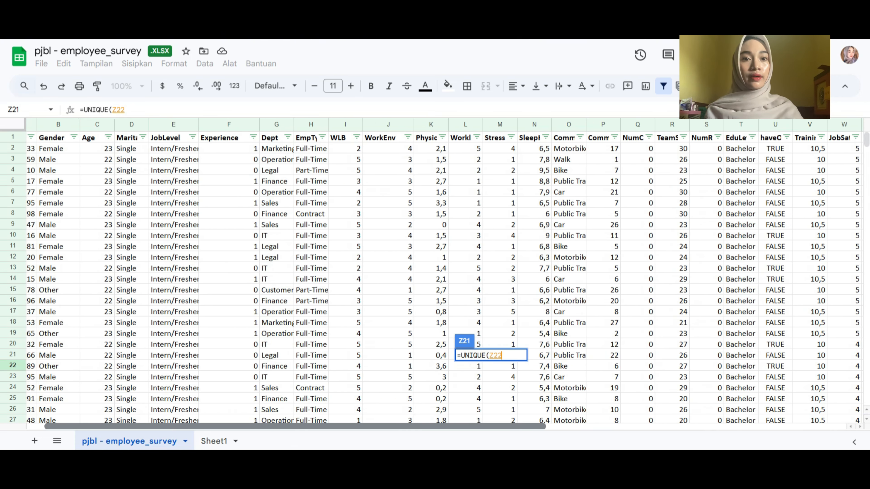
{"action": "scroll", "coordinate": [444, 274], "scroll_direction": "right", "scroll_amount": 4}
{"action": "scroll", "coordinate": [445, 274], "scroll_direction": "right", "scroll_amount": 1}
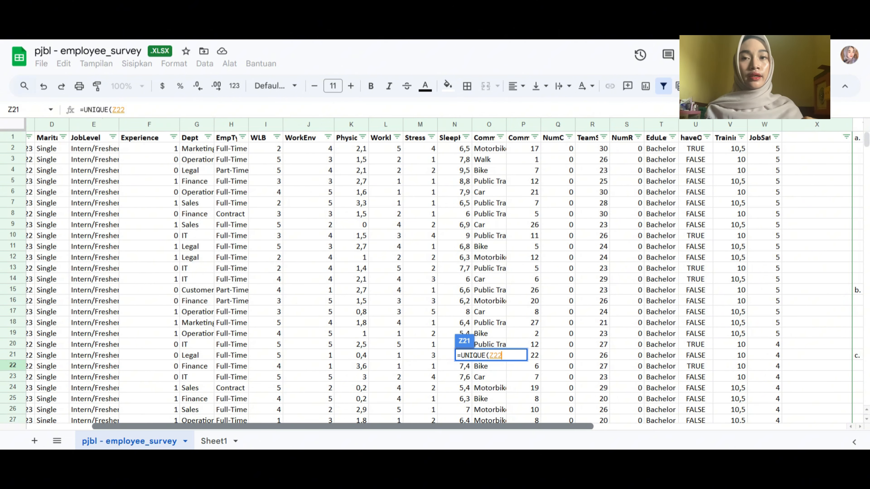
{"action": "scroll", "coordinate": [444, 274], "scroll_direction": "left", "scroll_amount": 1}
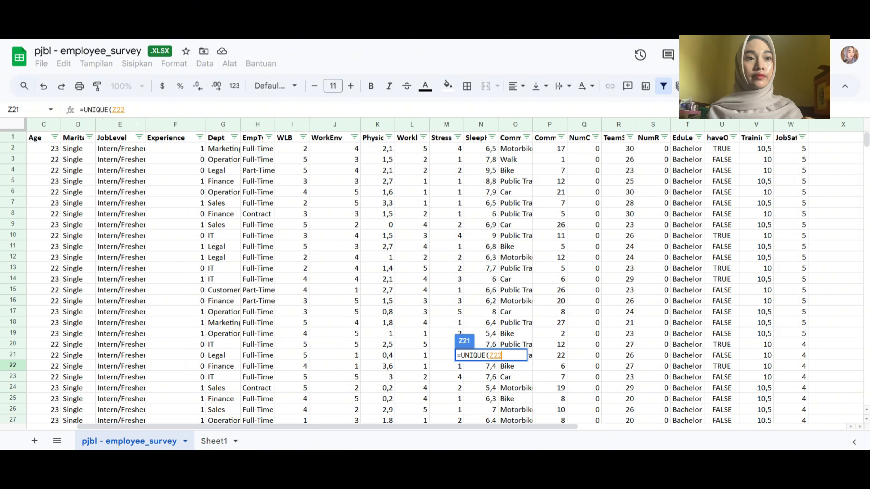
{"action": "left_click", "coordinate": [120, 125]}
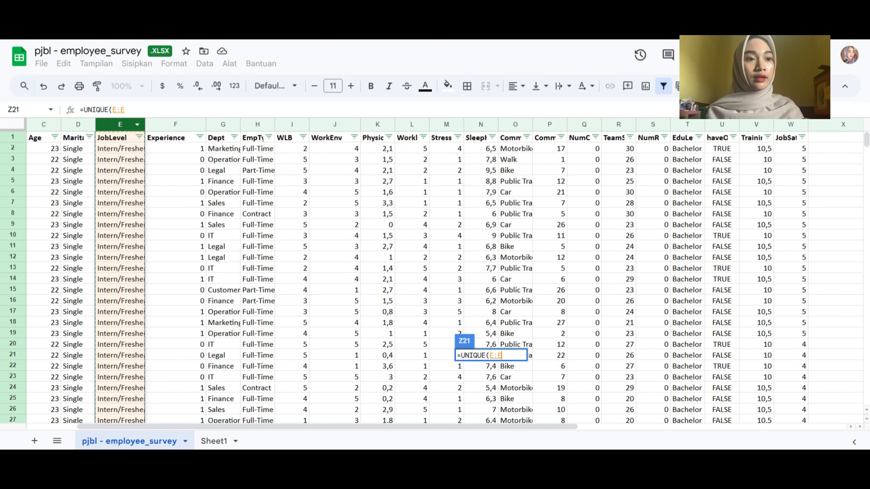
{"action": "key", "text": "Return"}
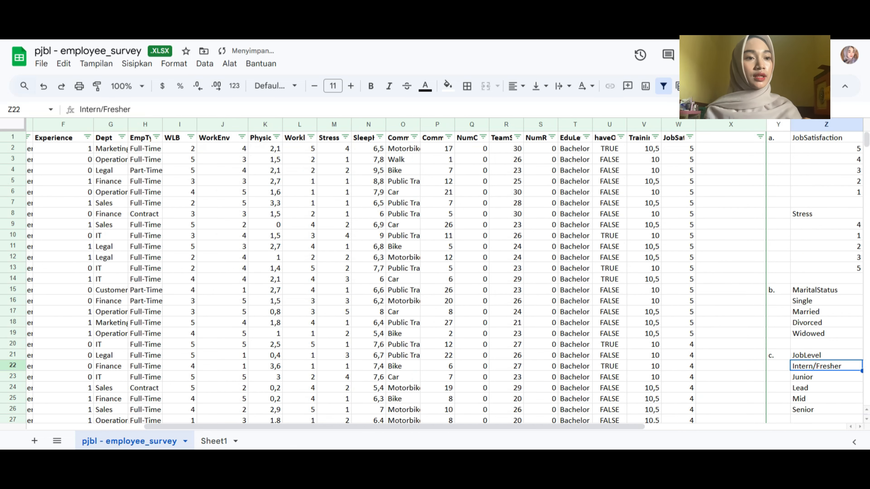
{"action": "scroll", "coordinate": [445, 274], "scroll_direction": "right", "scroll_amount": 5}
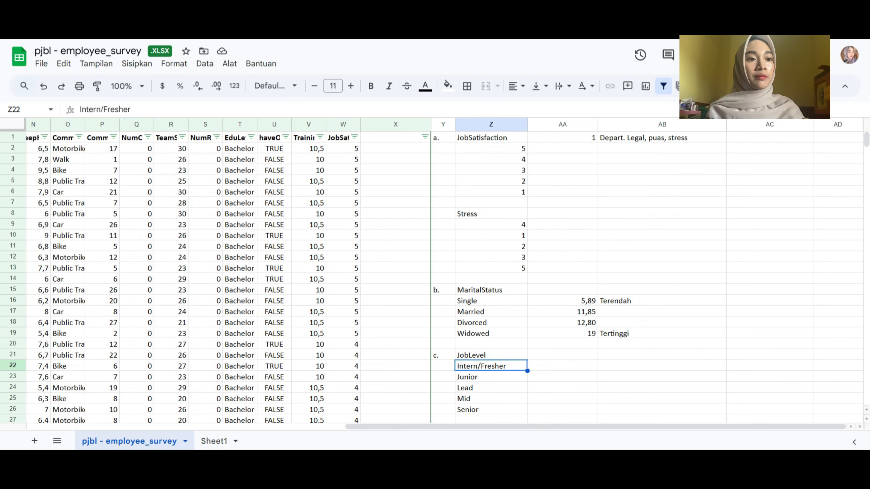
Review the job levels listed one by one in Z22:Z26
{"action": "left_click", "coordinate": [491, 377]}
{"action": "left_click", "coordinate": [491, 388]}
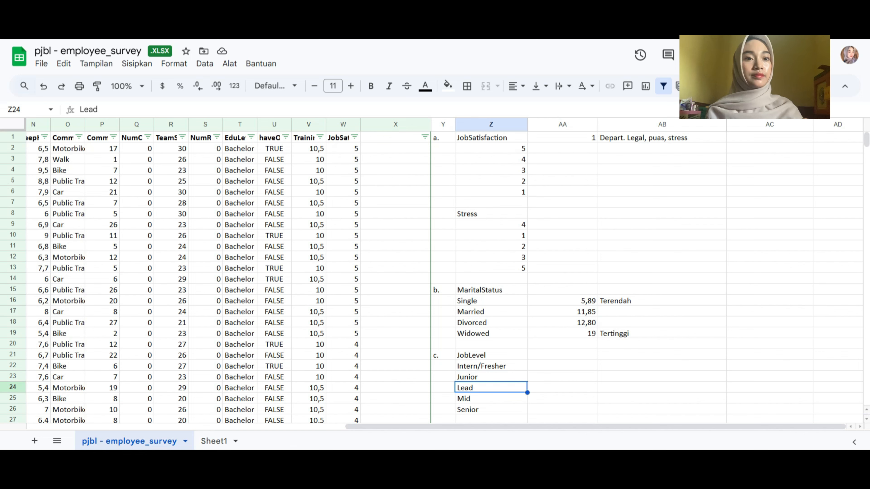
{"action": "left_click", "coordinate": [492, 399]}
{"action": "left_click", "coordinate": [491, 409]}
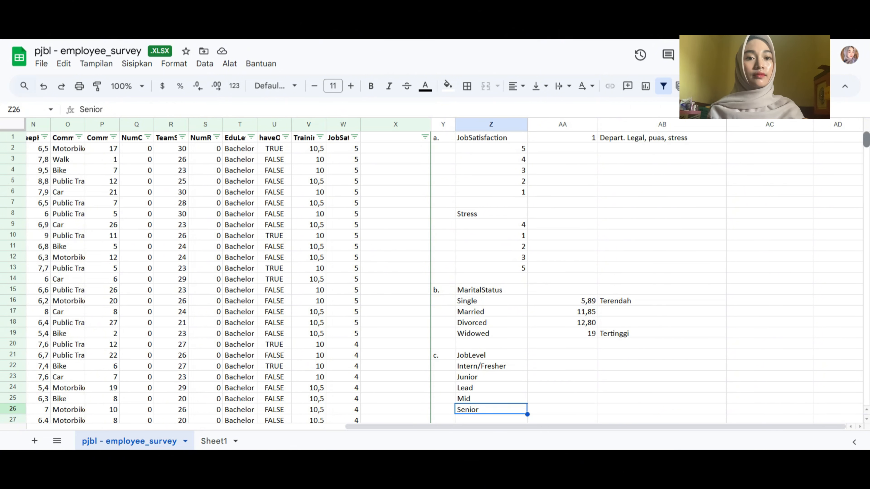
{"action": "left_click_drag", "start_coordinate": [867, 140], "coordinate": [867, 140]}
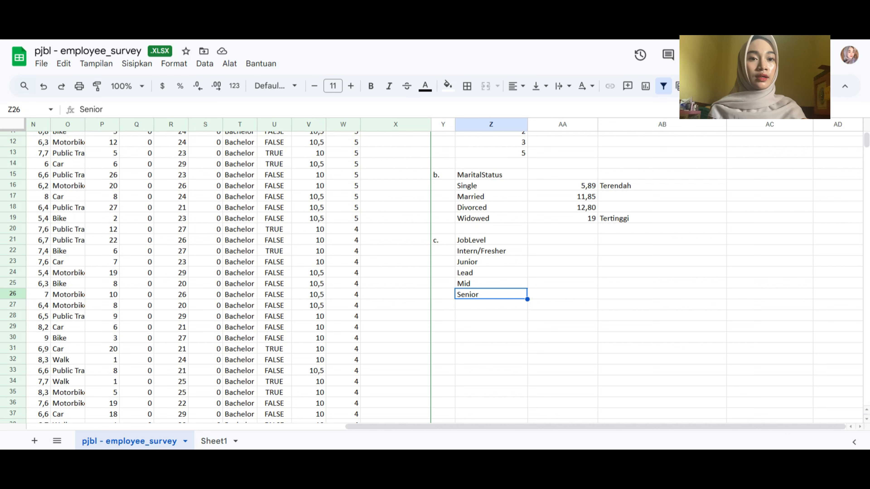
{"action": "left_click", "coordinate": [491, 251]}
{"action": "left_click", "coordinate": [491, 262]}
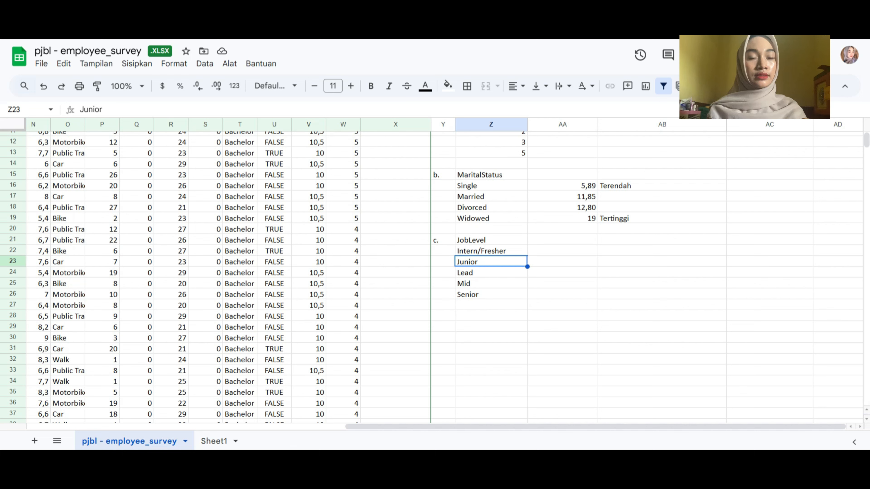
{"action": "left_click", "coordinate": [491, 272]}
{"action": "left_click_drag", "start_coordinate": [490, 284], "coordinate": [490, 295]}
{"action": "left_click", "coordinate": [491, 295]}
{"action": "left_click", "coordinate": [491, 305]}
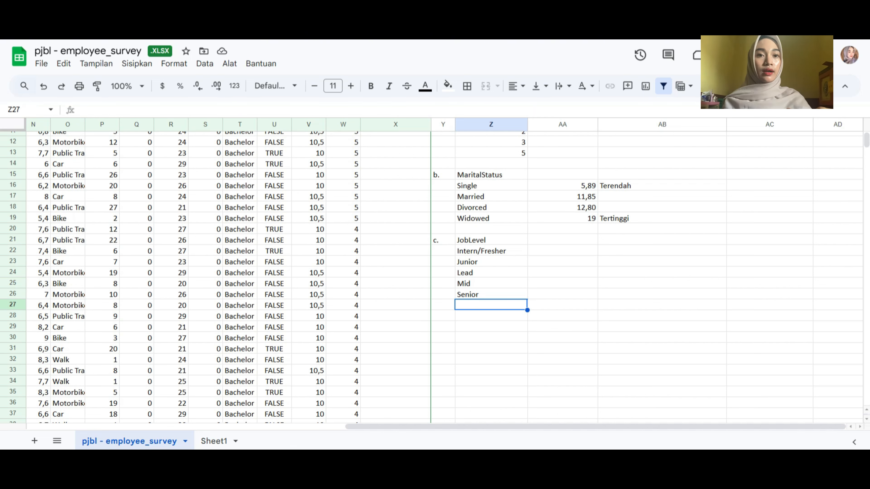
Enter the label "WLB" in AA27, one row below the job level list
{"action": "left_click", "coordinate": [562, 251]}
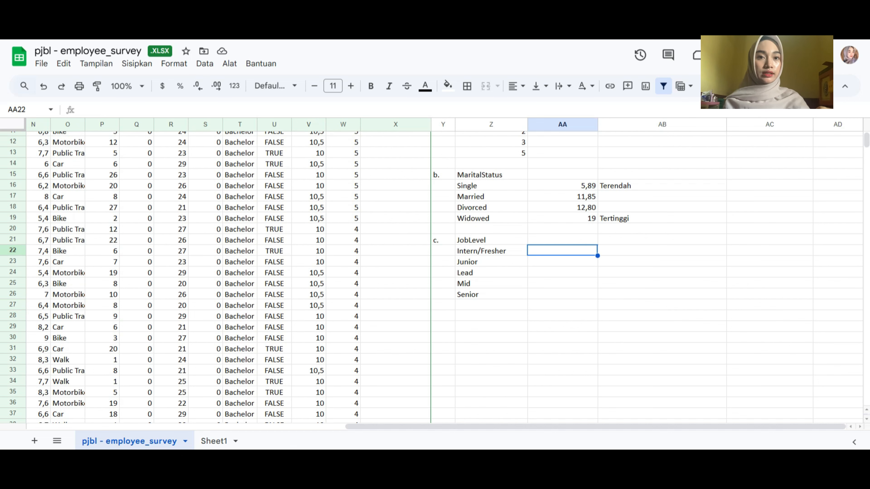
{"action": "left_click", "coordinate": [562, 305]}
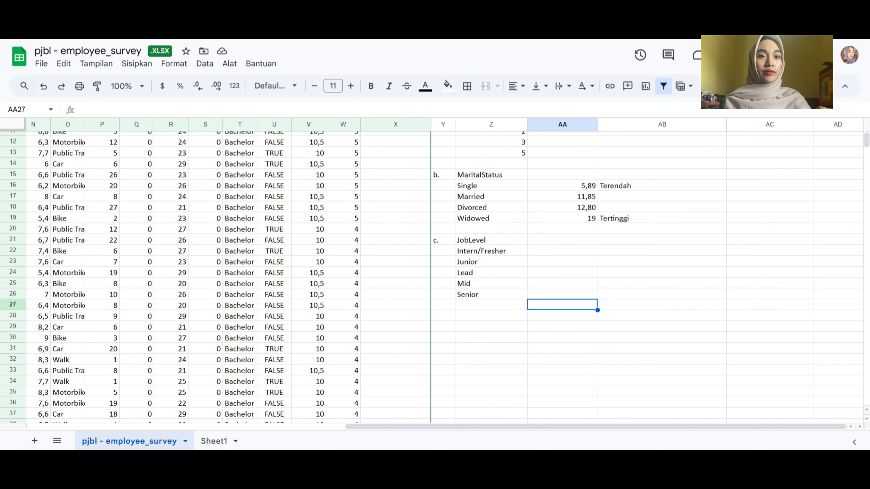
{"action": "type", "text": "WLB"}
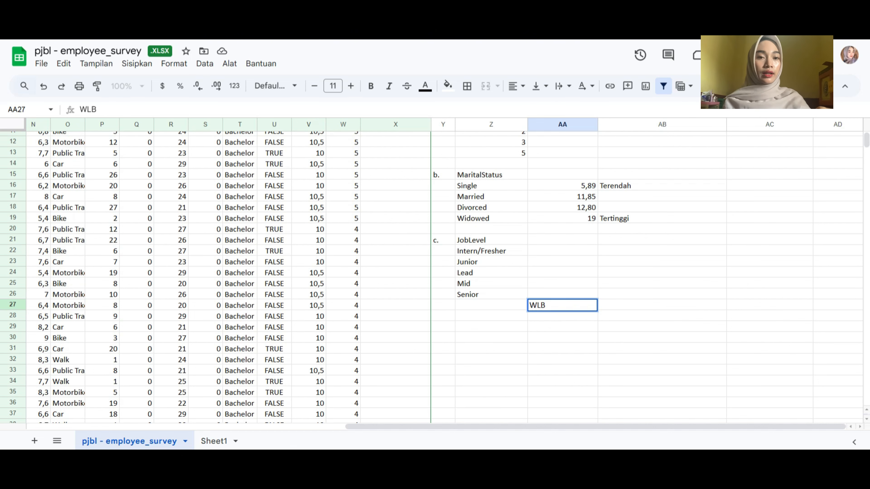
{"action": "left_click", "coordinate": [563, 240]}
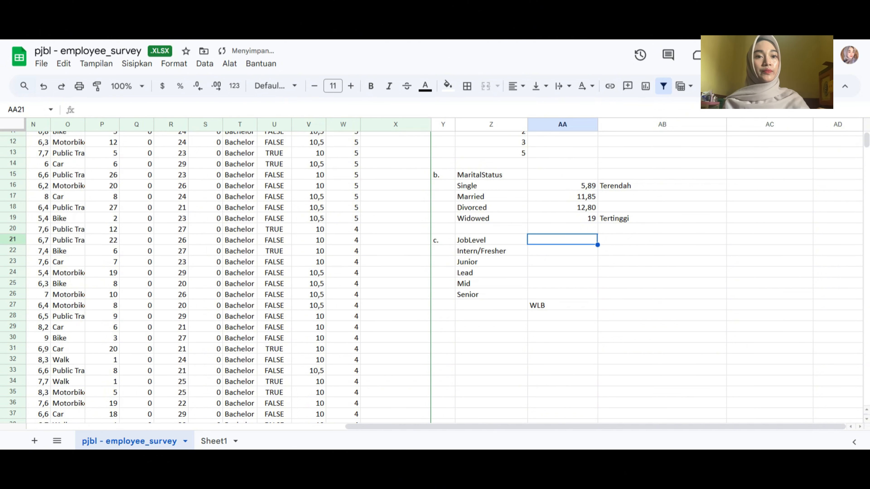
Start an AVERAGEIFS formula in AA22 for Intern/Fresher, using the WLB column I:I as the average range
{"action": "left_click", "coordinate": [562, 251]}
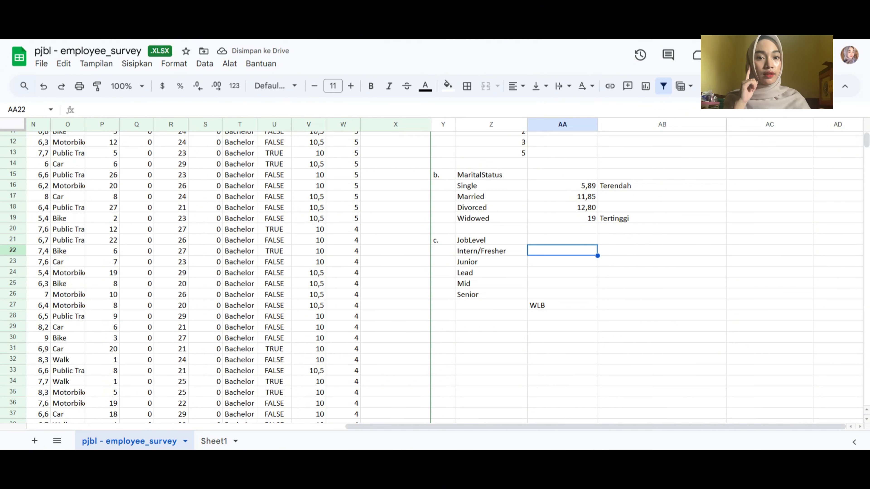
{"action": "type", "text": "="}
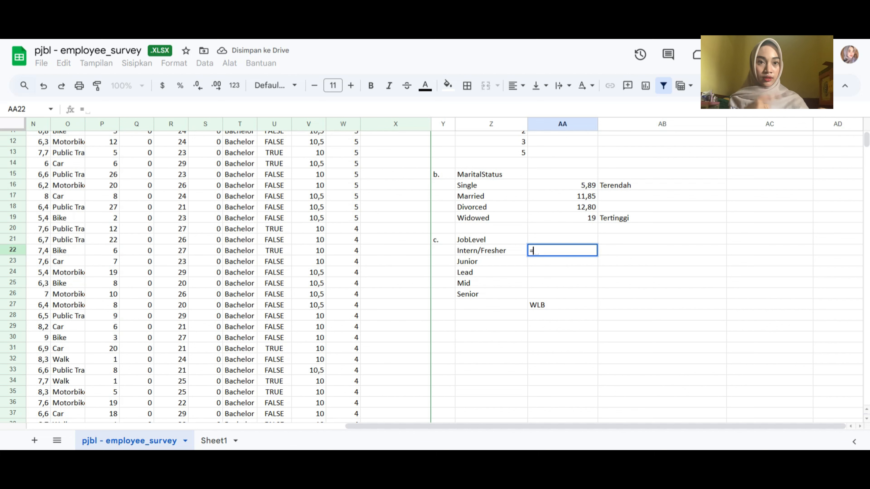
{"action": "type", "text": "Average"}
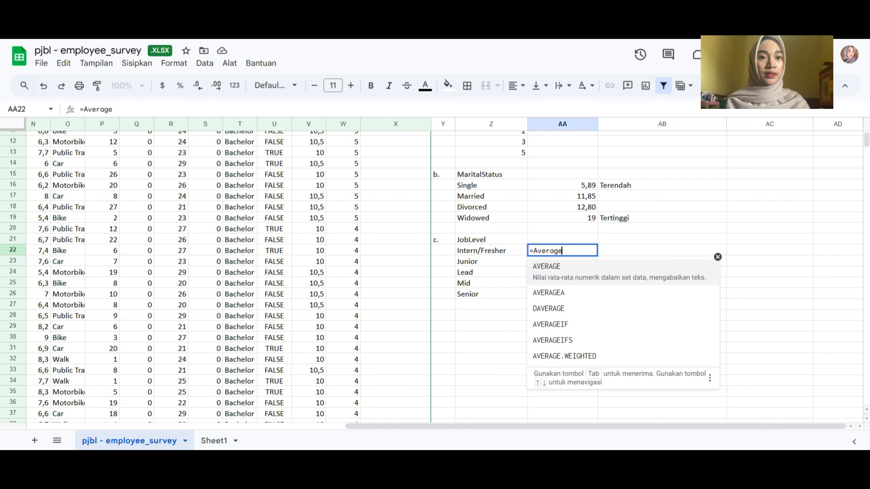
{"action": "double_click", "coordinate": [562, 338]}
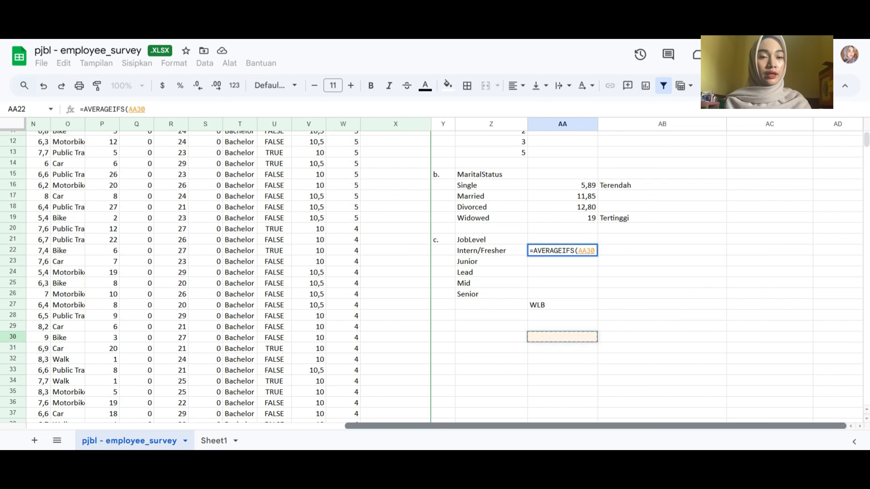
{"action": "scroll", "coordinate": [440, 273], "scroll_direction": "left", "scroll_amount": 5}
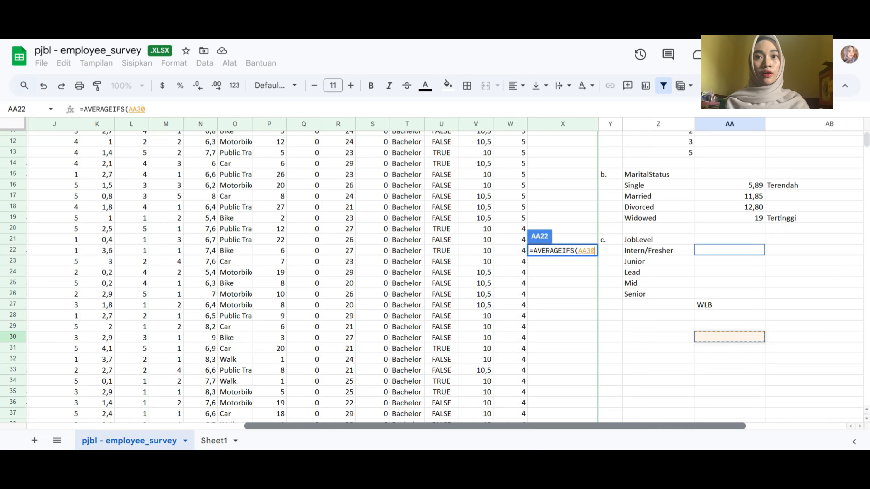
{"action": "scroll", "coordinate": [439, 274], "scroll_direction": "left", "scroll_amount": 7}
{"action": "scroll", "coordinate": [439, 273], "scroll_direction": "right", "scroll_amount": 9}
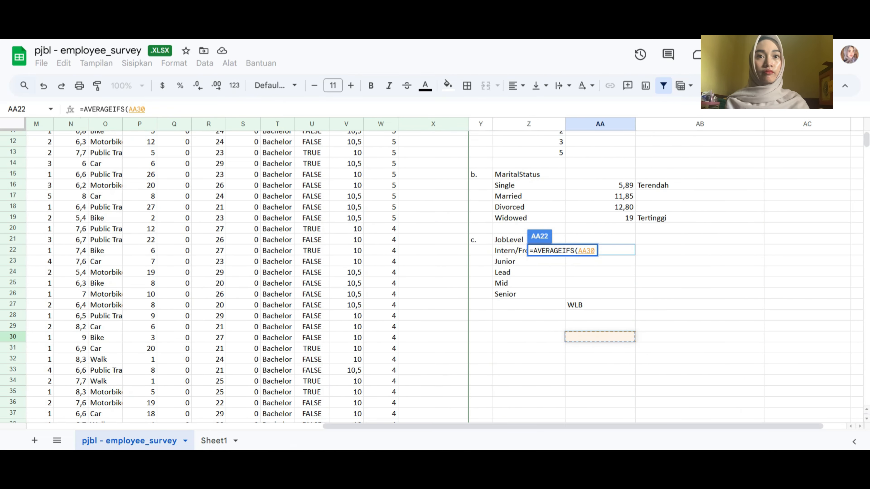
{"action": "scroll", "coordinate": [440, 273], "scroll_direction": "up", "scroll_amount": 5}
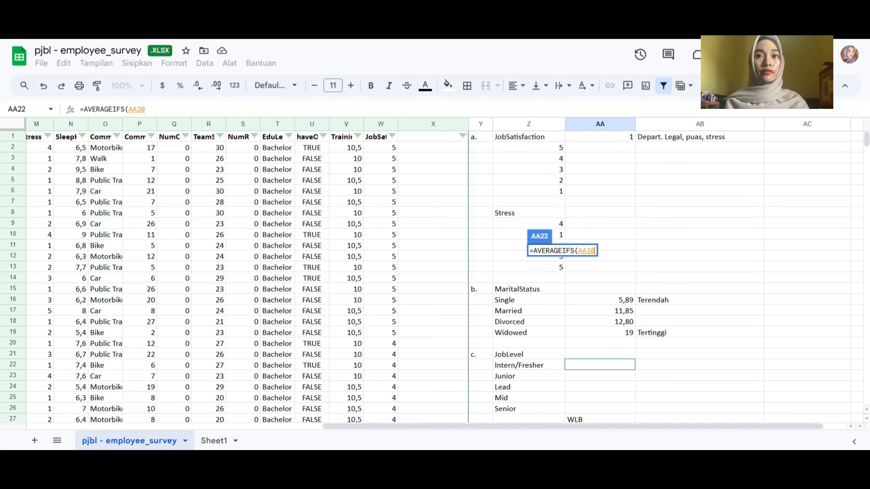
{"action": "scroll", "coordinate": [439, 273], "scroll_direction": "left", "scroll_amount": 7}
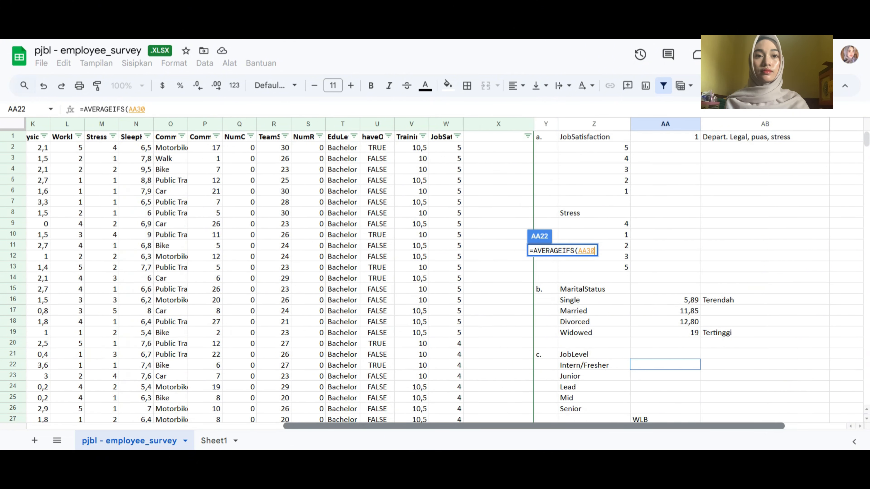
{"action": "scroll", "coordinate": [440, 274], "scroll_direction": "left", "scroll_amount": 3}
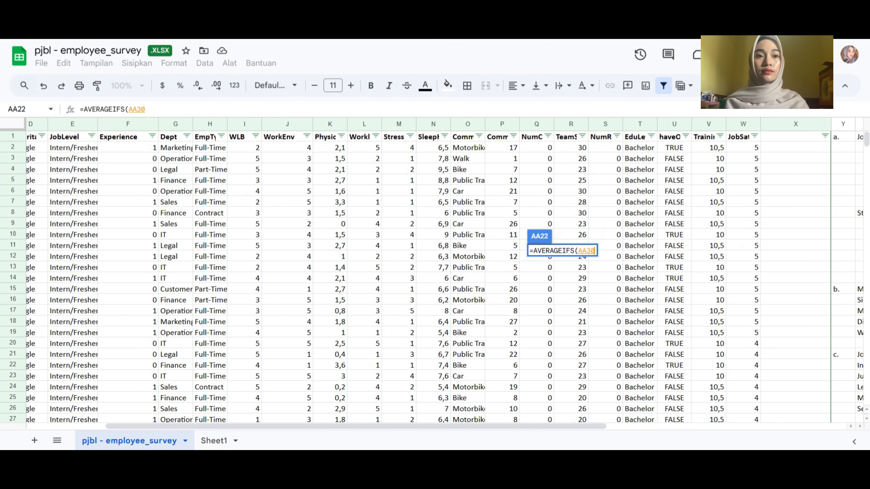
{"action": "left_click", "coordinate": [245, 124]}
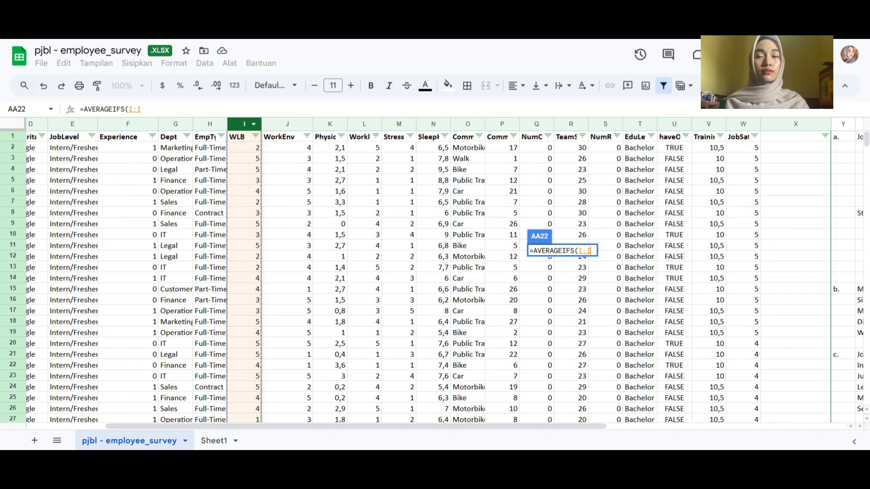
{"action": "type", "text": ";"}
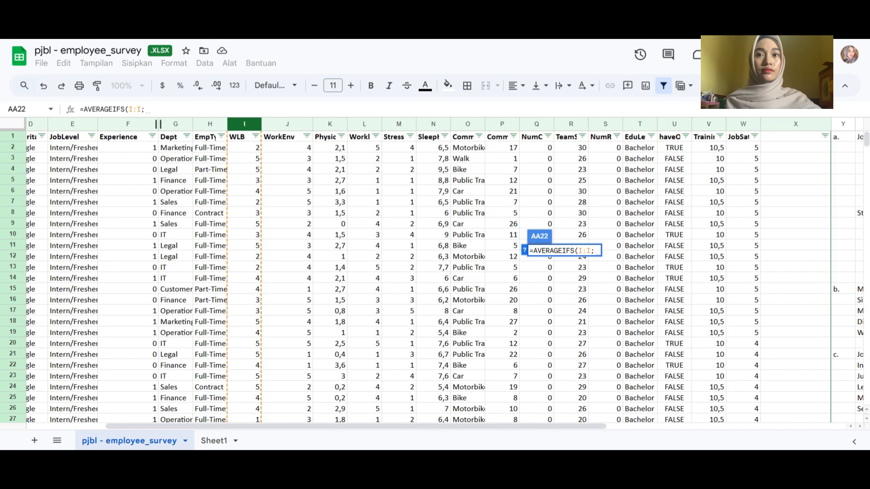
Complete the AA22 formula with the JobLevel column E:E as criteria range and "intern/fresher" as the criterion
{"action": "left_click", "coordinate": [72, 124]}
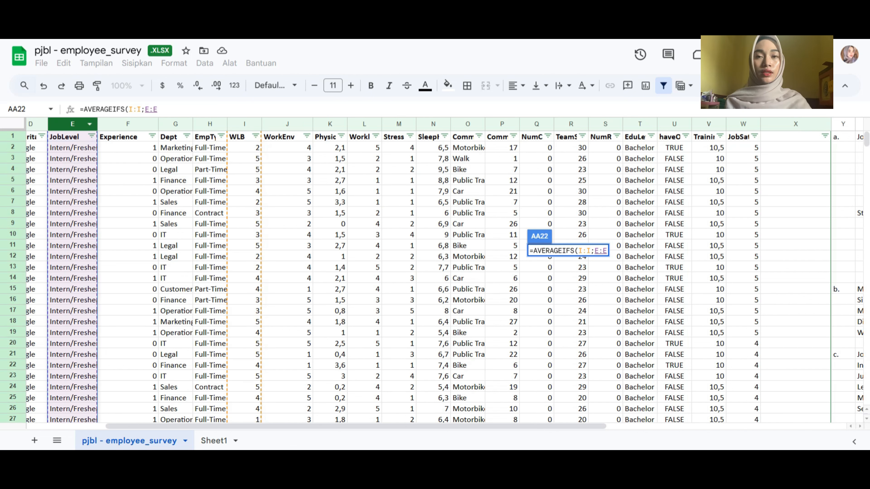
{"action": "type", "text": ";"}
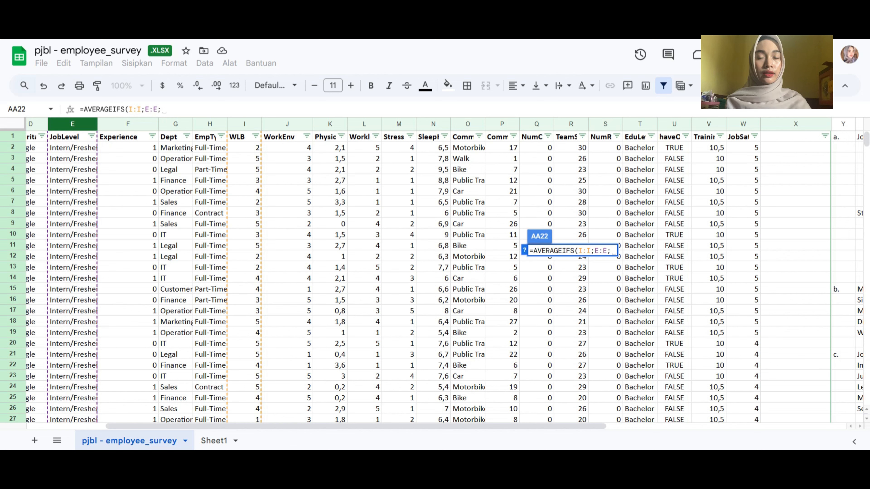
{"action": "type", "text": "\""}
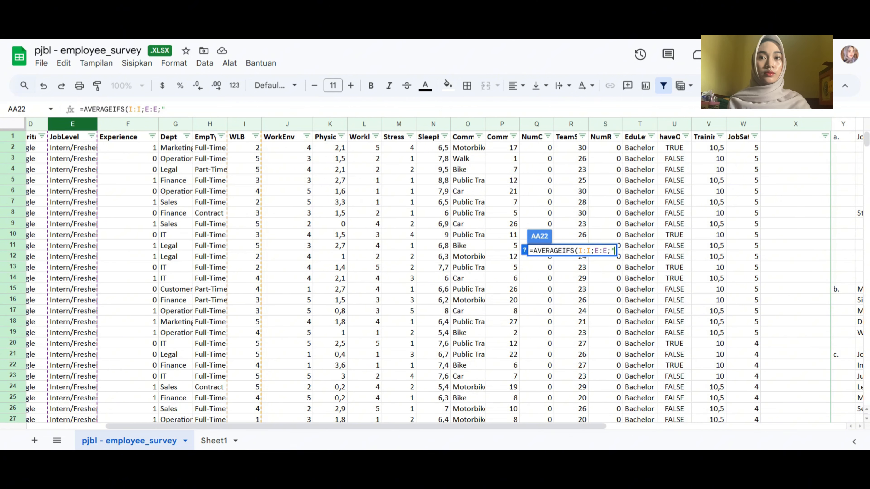
{"action": "type", "text": "i"}
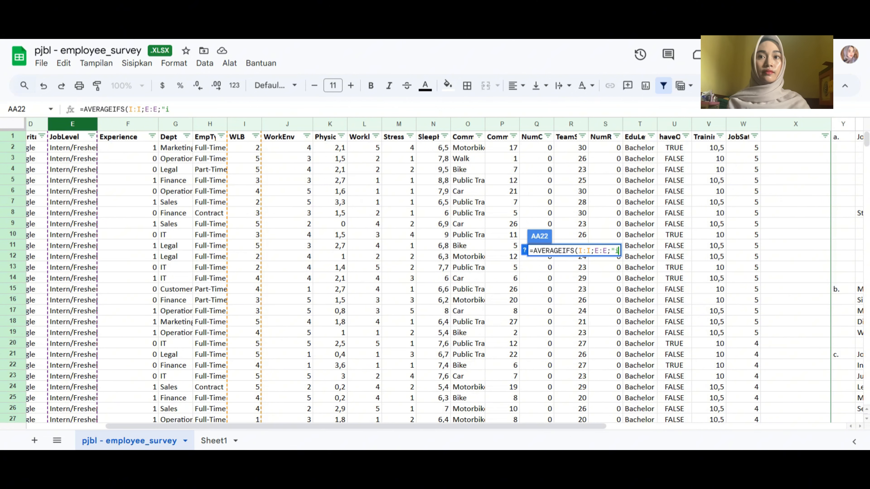
{"action": "type", "text": "ntern"}
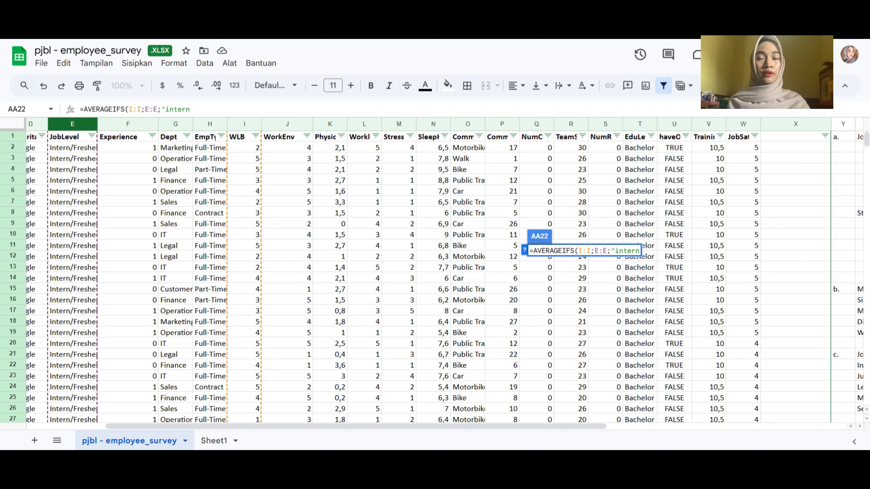
{"action": "type", "text": "/"}
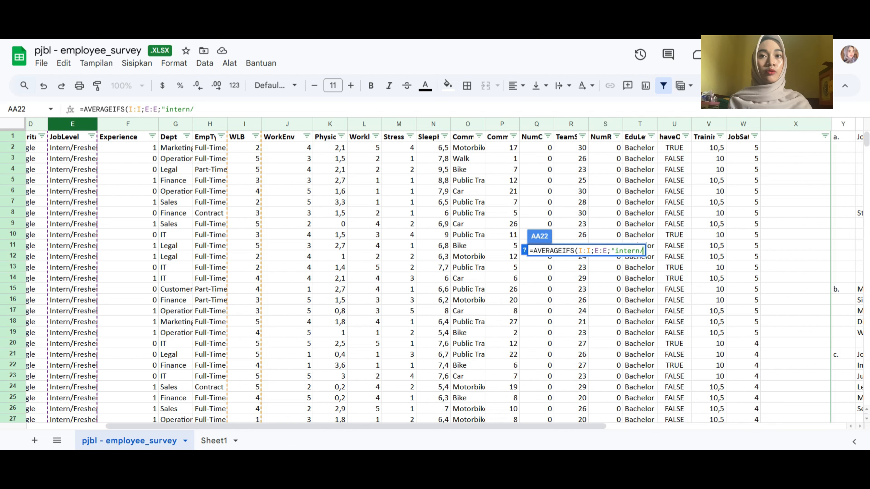
{"action": "type", "text": "fre"}
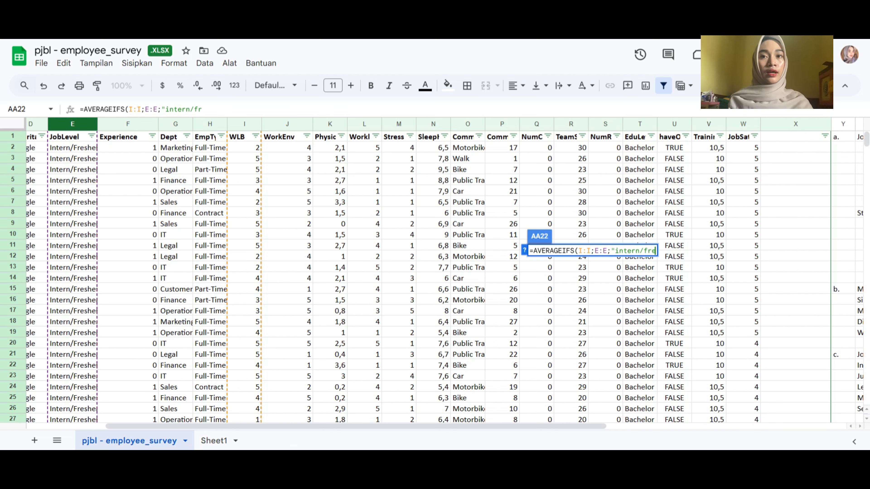
{"action": "type", "text": "sher"}
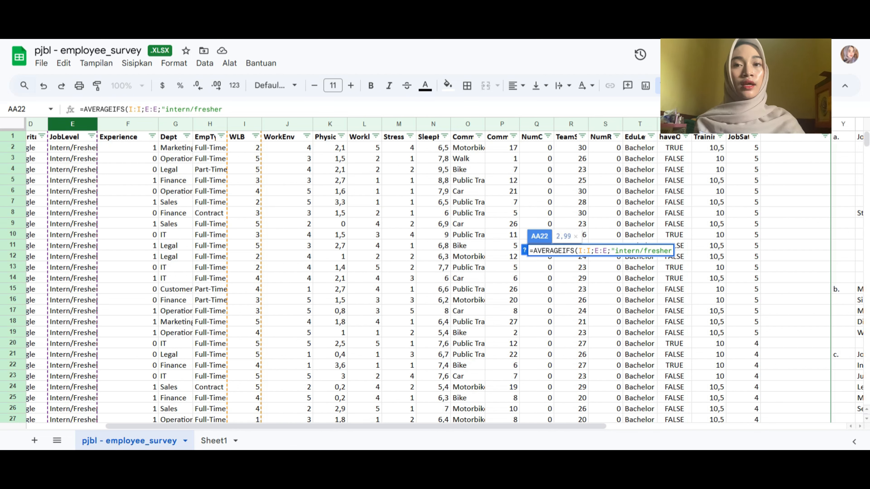
{"action": "type", "text": "\""}
{"action": "key", "text": "Return"}
{"action": "scroll", "coordinate": [436, 278], "scroll_direction": "down", "scroll_amount": 7}
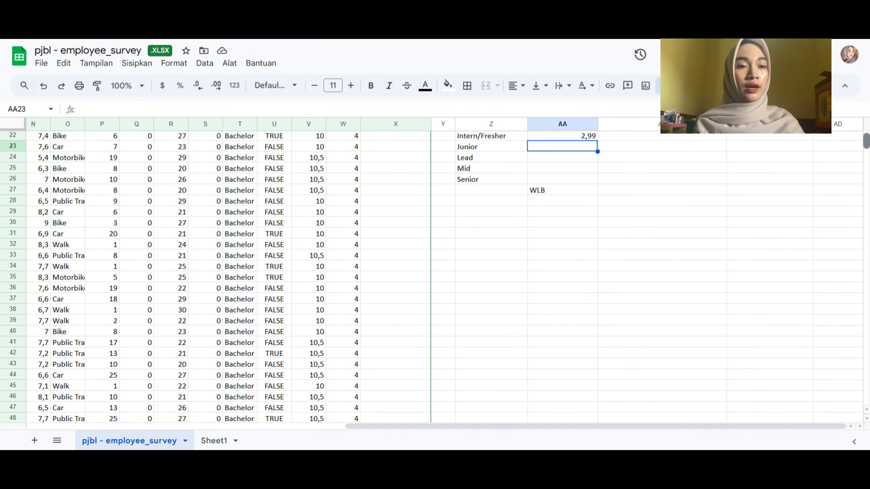
{"action": "scroll", "coordinate": [435, 277], "scroll_direction": "up", "scroll_amount": 4}
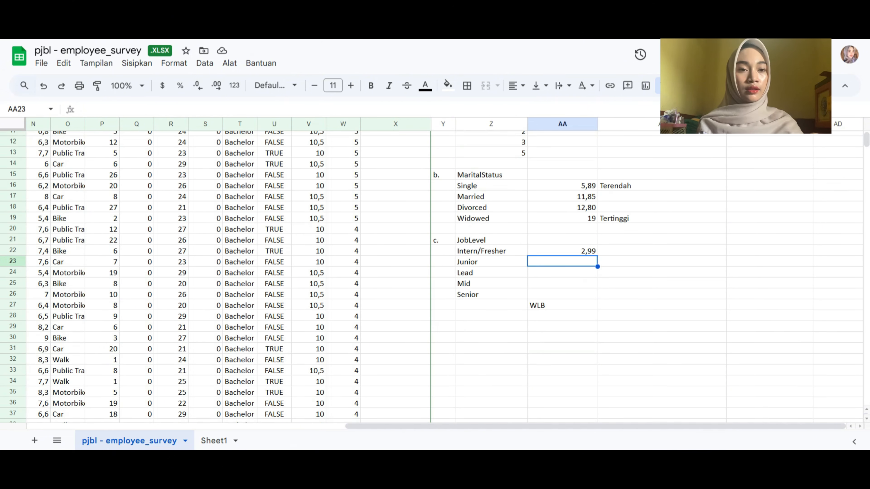
{"action": "left_click", "coordinate": [562, 251]}
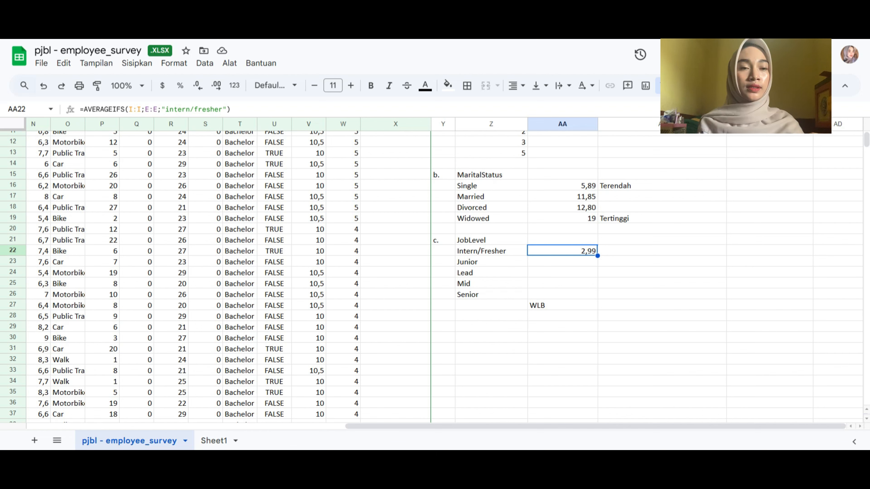
Start an AVERAGEIFS formula in AA23 for the Junior job level
{"action": "left_click", "coordinate": [563, 262]}
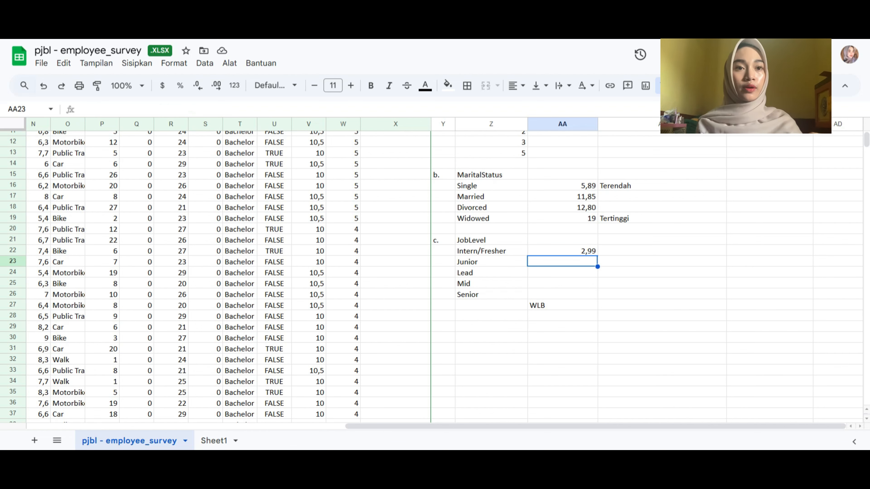
{"action": "type", "text": "="}
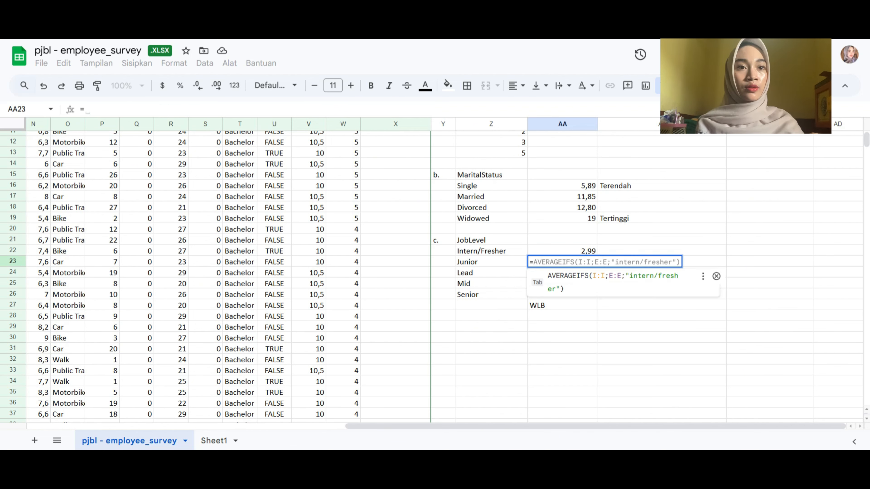
{"action": "type", "text": "average"}
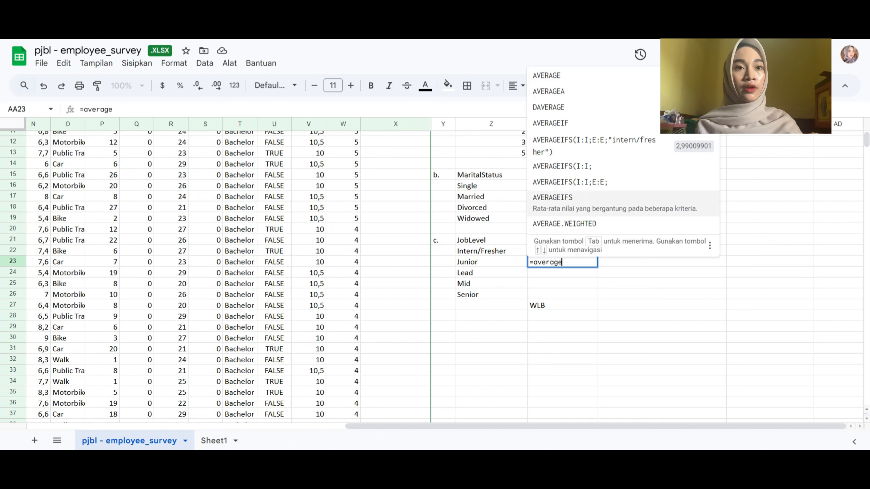
{"action": "double_click", "coordinate": [562, 197]}
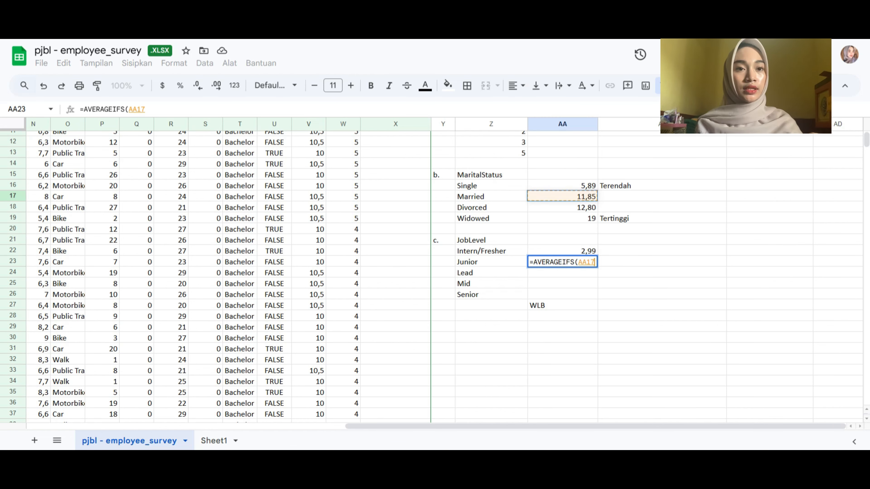